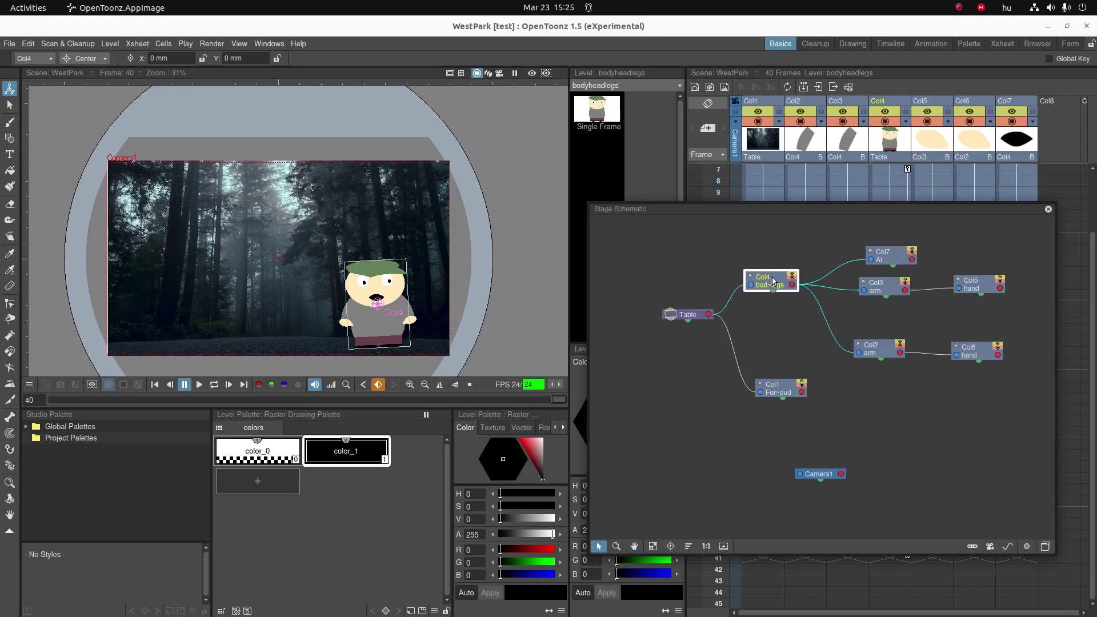
# Rearrange the body, arm, hand and AI nodes in the stage schematic and close it with the Col5 hand selected.
pyautogui.moveTo(774, 280); pyautogui.dragTo(770, 282)
pyautogui.moveTo(883, 294); pyautogui.dragTo(877, 303)
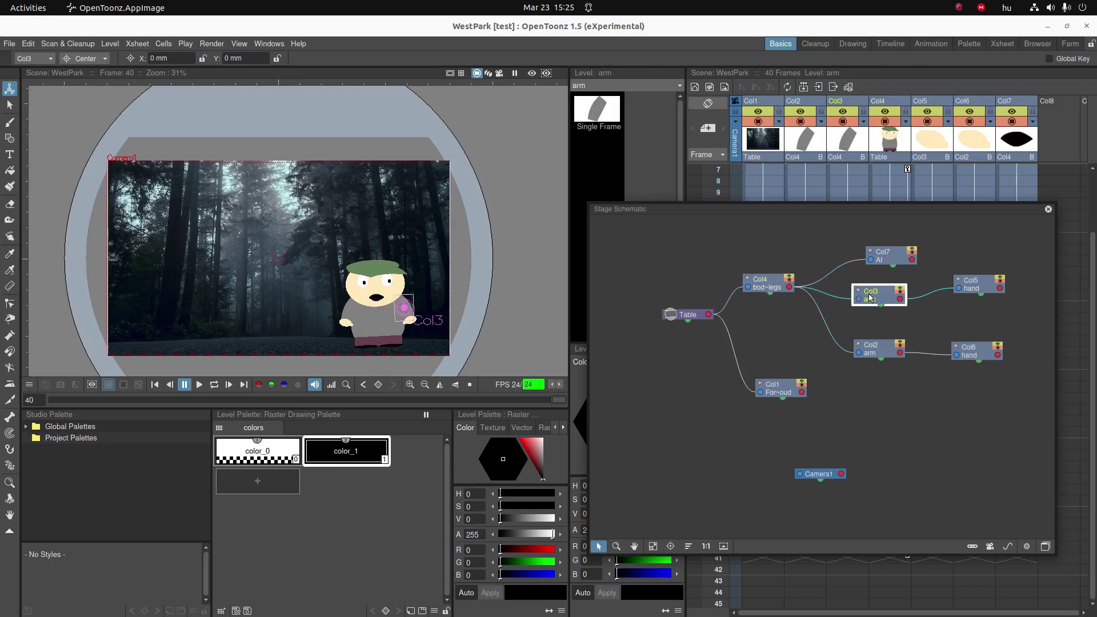
pyautogui.moveTo(976, 284); pyautogui.dragTo(990, 282)
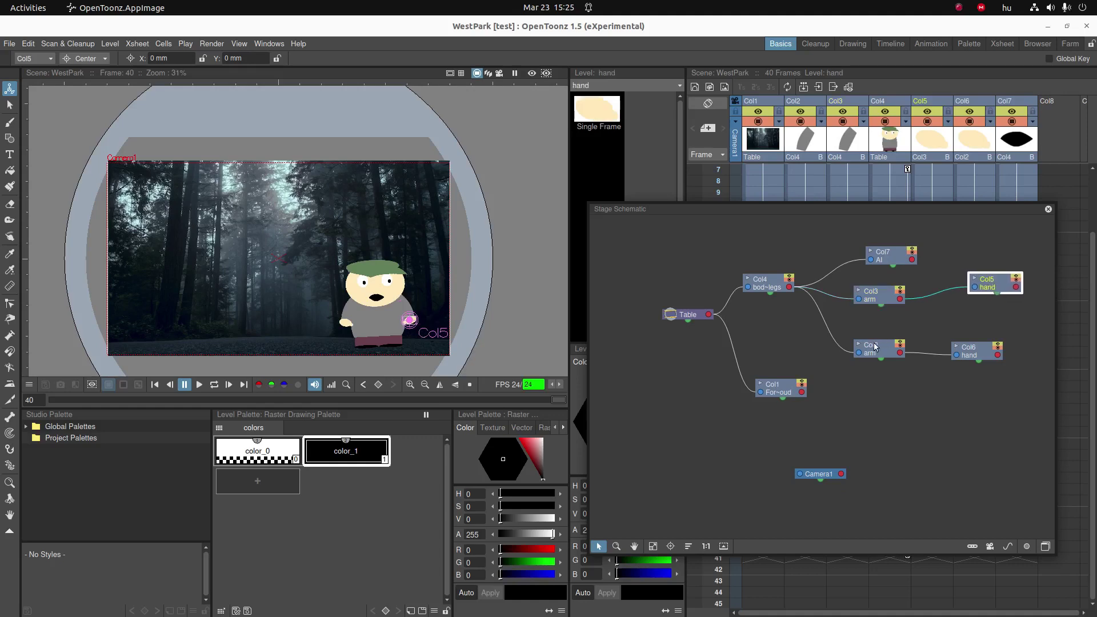
pyautogui.moveTo(881, 346); pyautogui.dragTo(878, 344)
pyautogui.moveTo(959, 347); pyautogui.dragTo(960, 355)
pyautogui.moveTo(894, 259); pyautogui.dragTo(898, 251)
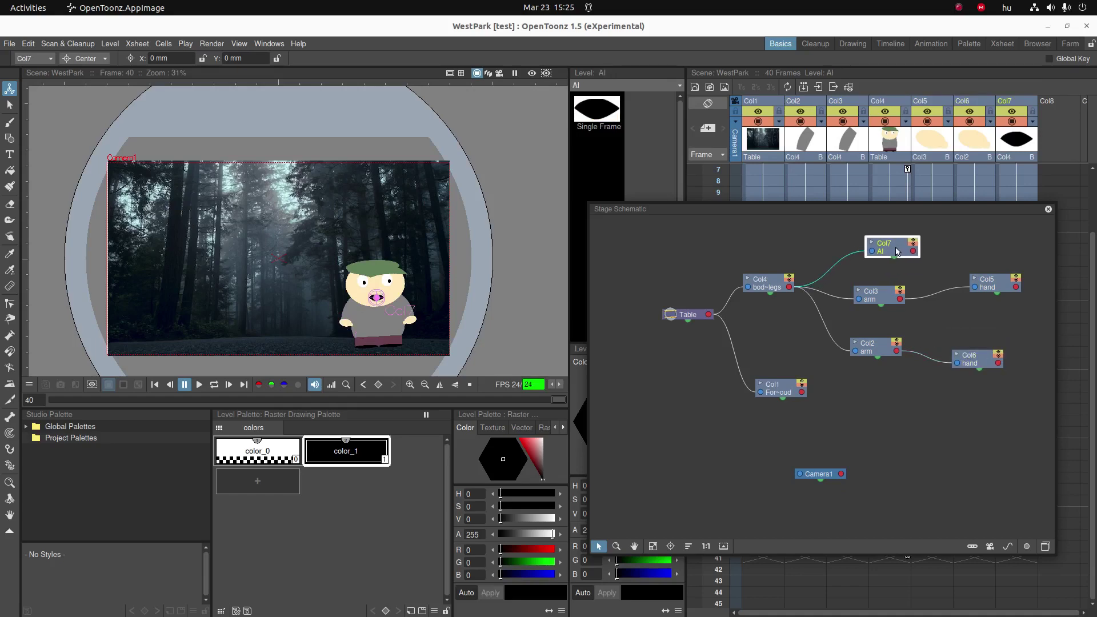
pyautogui.click(993, 284)
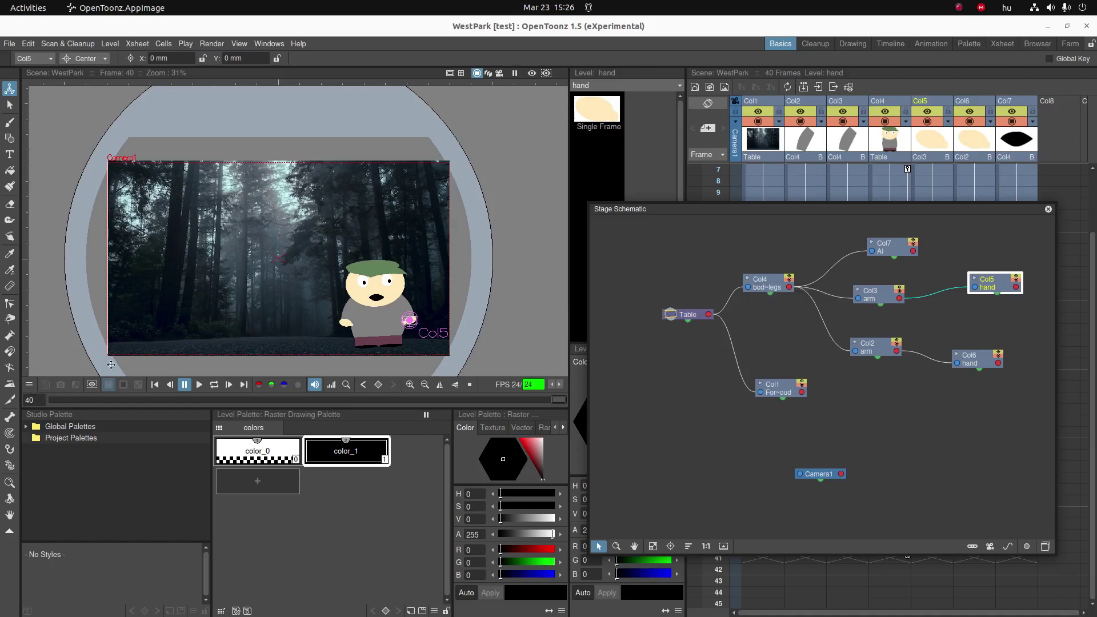
pyautogui.click(1049, 210)
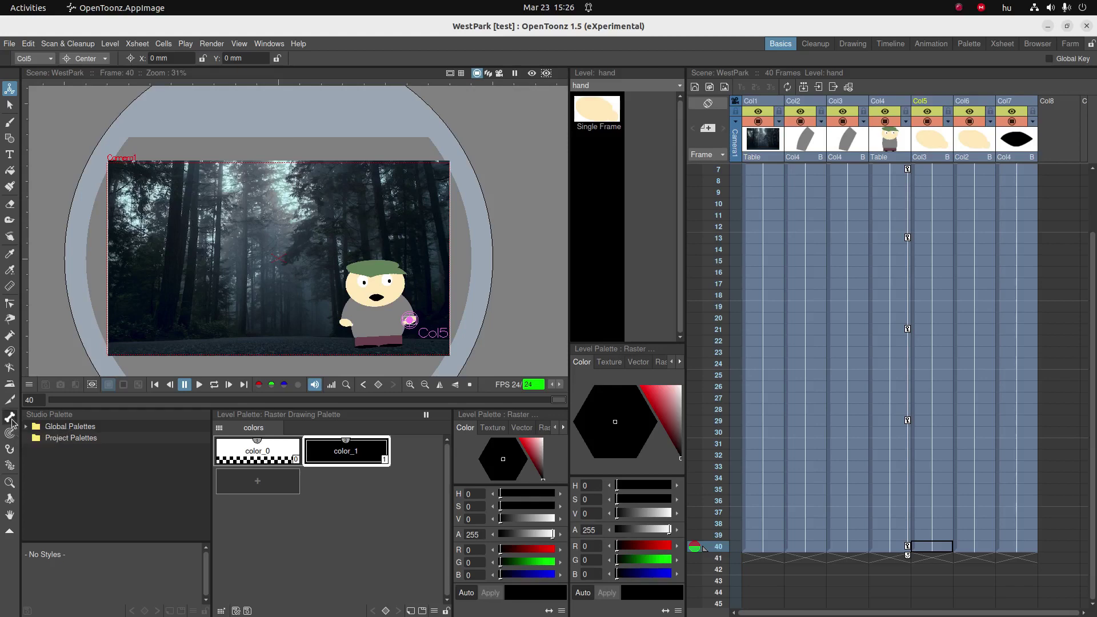
# Activate the Skeleton tool, try its Build Skeleton and Inverse Kinematics modes, and set the mode to Animate.
pyautogui.click(10, 418)
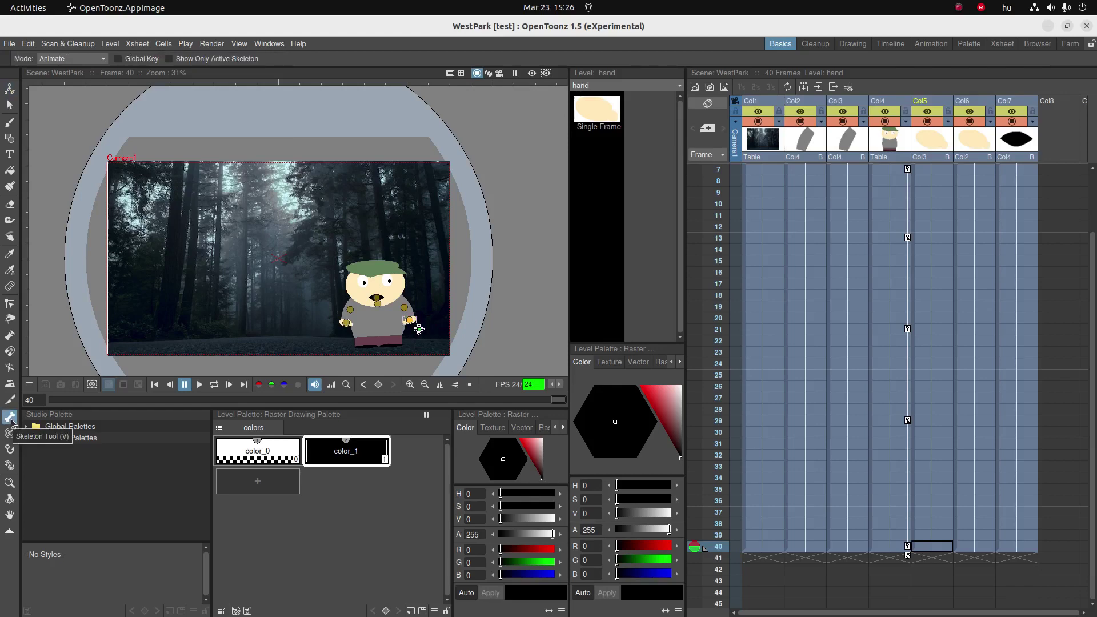
pyautogui.click(83, 62)
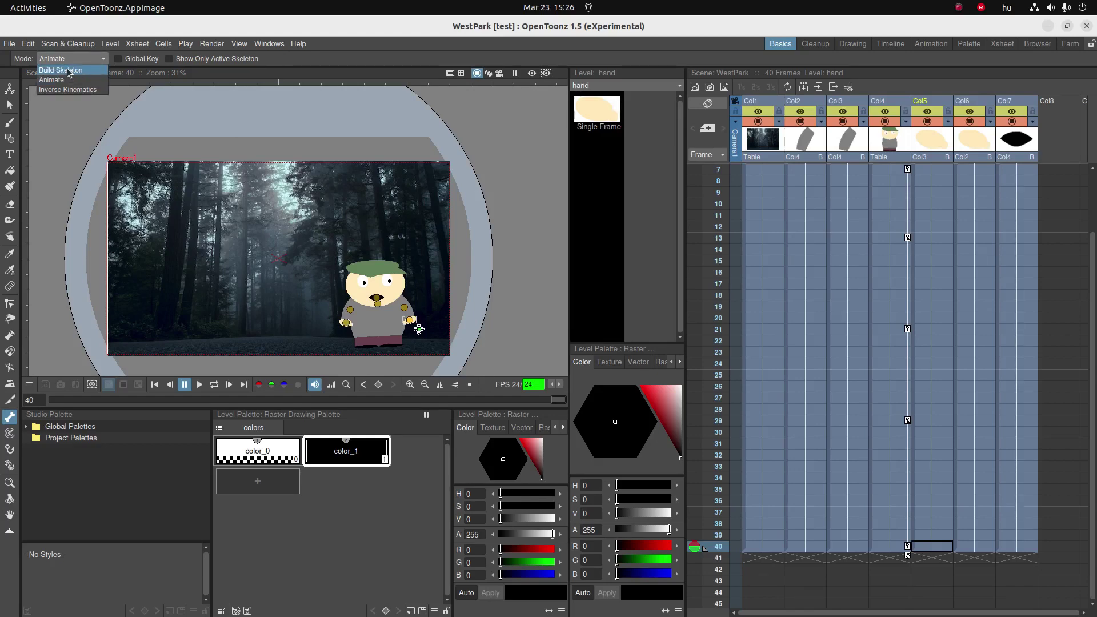
pyautogui.click(73, 70)
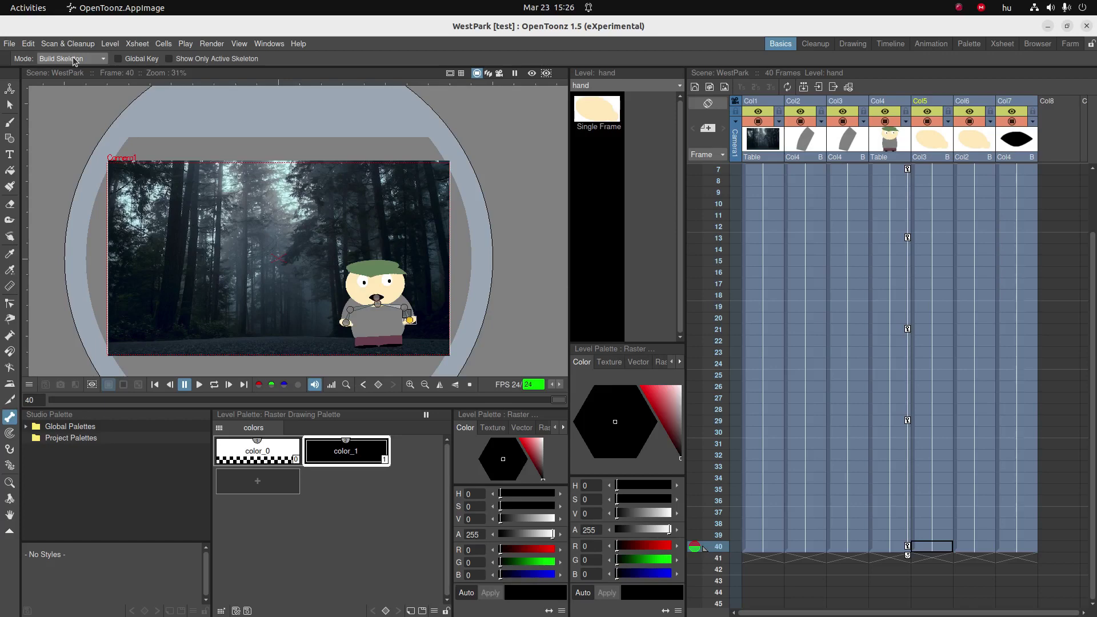
pyautogui.click(72, 58)
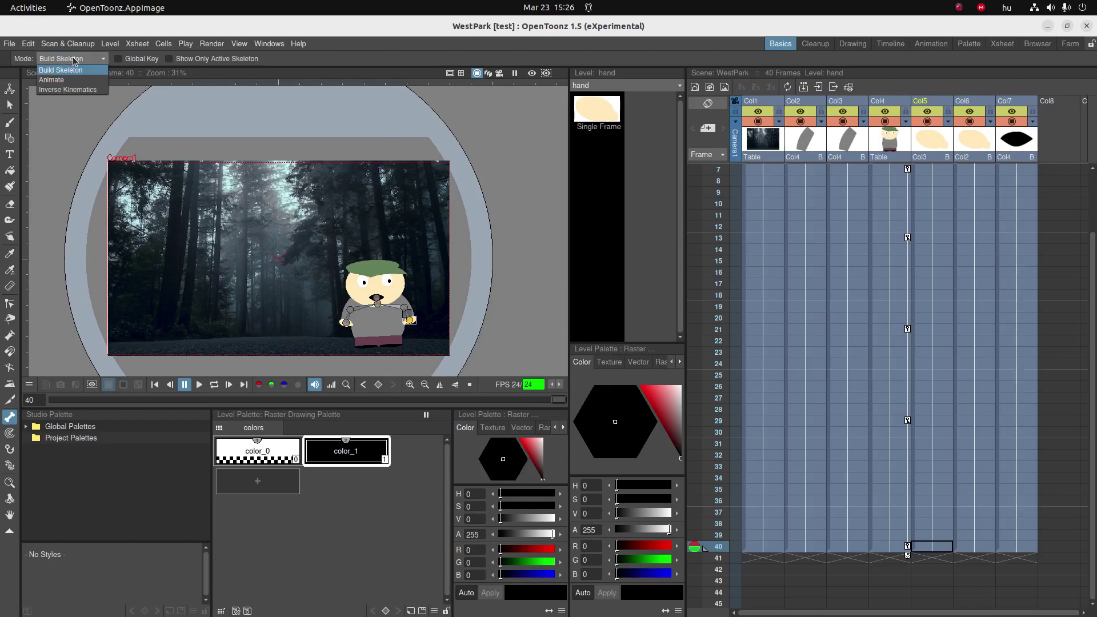
pyautogui.click(67, 83)
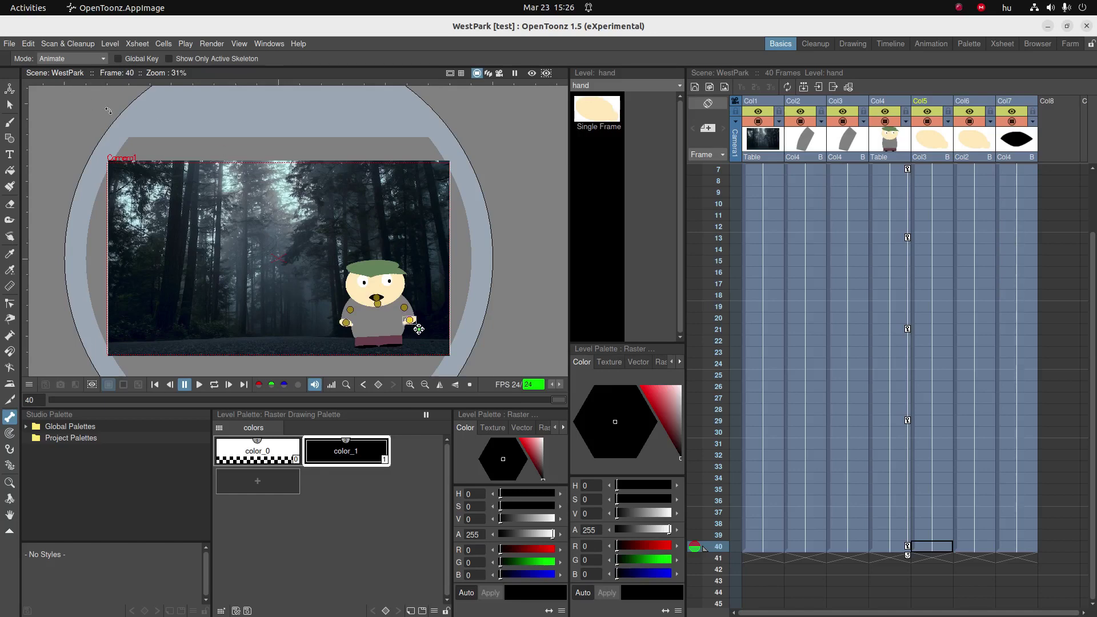
pyautogui.click(97, 56)
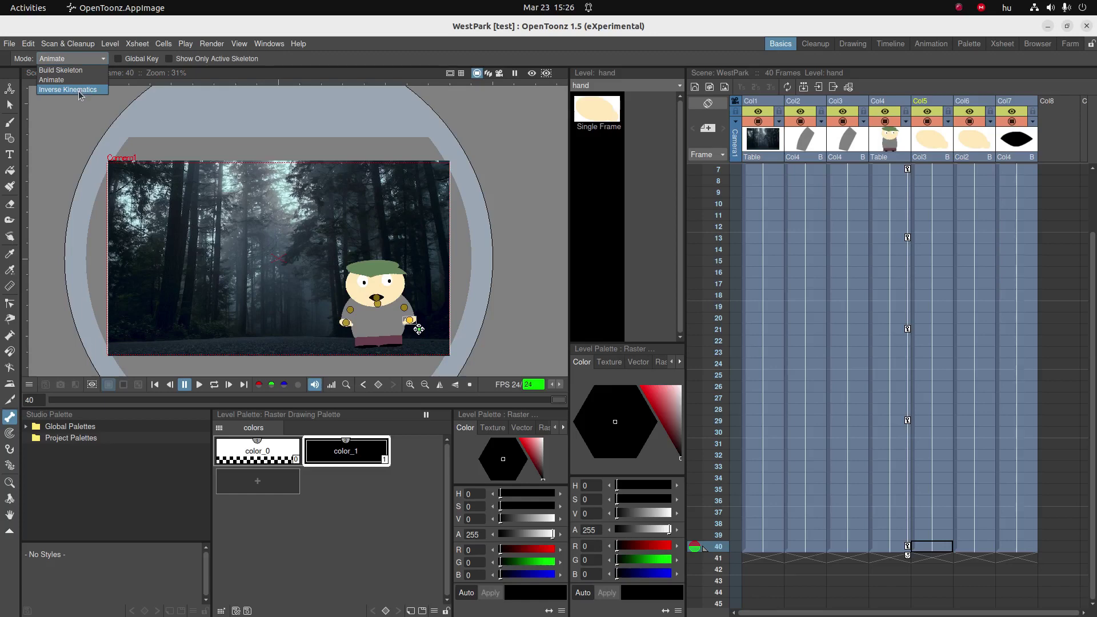
pyautogui.click(78, 91)
pyautogui.click(95, 57)
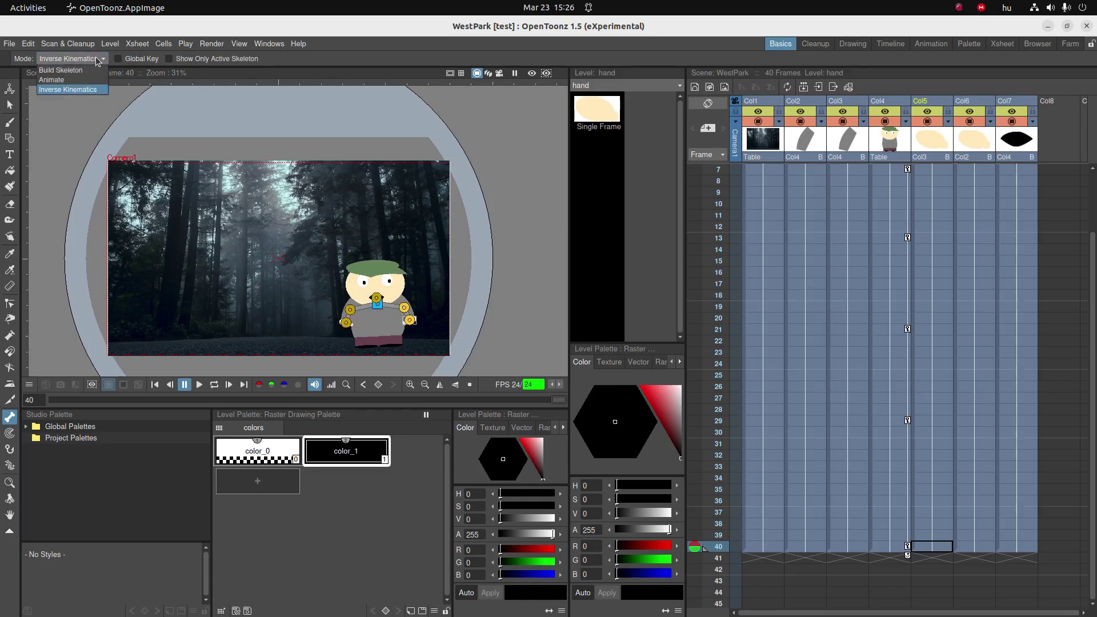
pyautogui.click(59, 80)
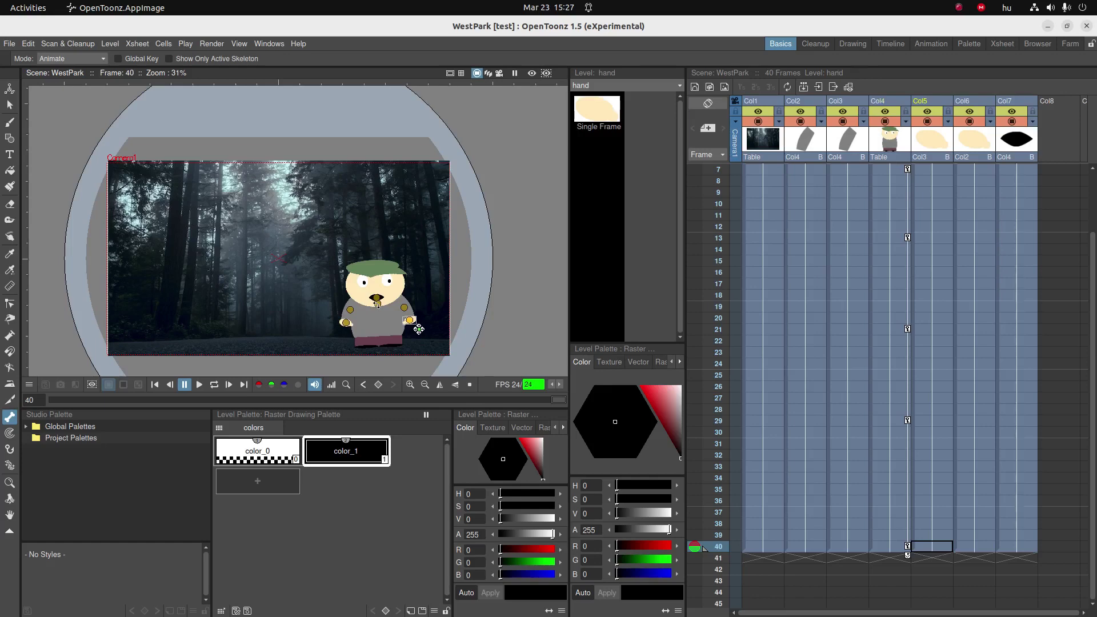
# Rotate the character's whole body (Col4) counterclockwise at frame 40 so it leans backward.
pyautogui.click(377, 305)
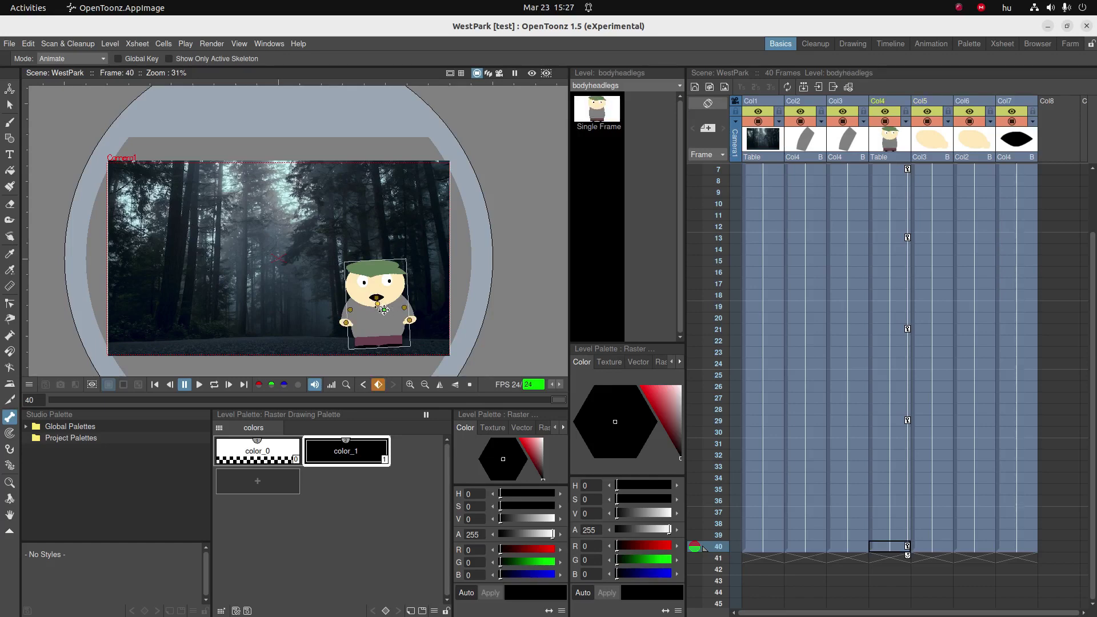
pyautogui.moveTo(389, 306); pyautogui.dragTo(402, 294)
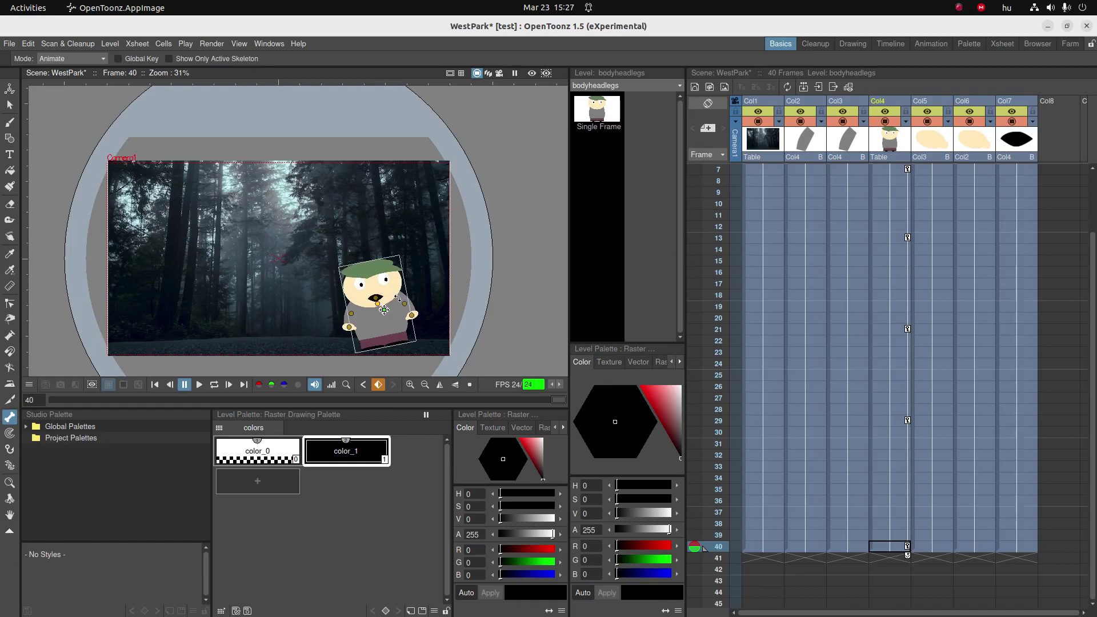
pyautogui.moveTo(397, 298)
pyautogui.mouseDown()
pyautogui.moveTo(406, 301)
pyautogui.moveTo(397, 320)
pyautogui.moveTo(404, 276)
pyautogui.moveTo(408, 289)
pyautogui.mouseUp()
# Try rotating the Col3 arm and its Col5 hand at frame 40, and undo both rotations.
pyautogui.click(409, 305)
pyautogui.click(418, 310)
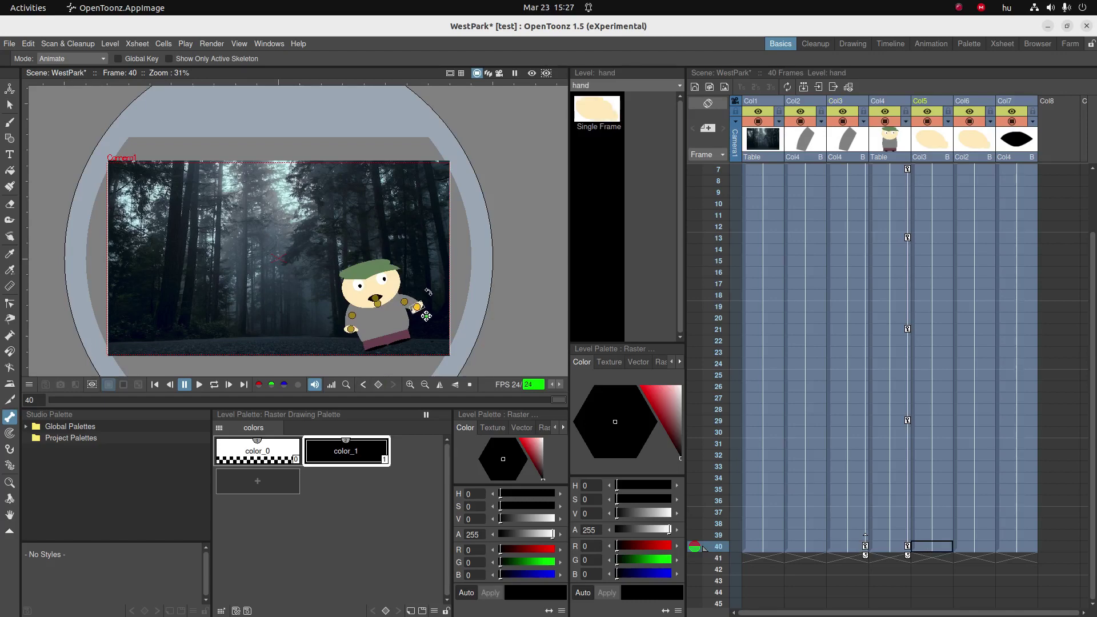
pyautogui.click(426, 316)
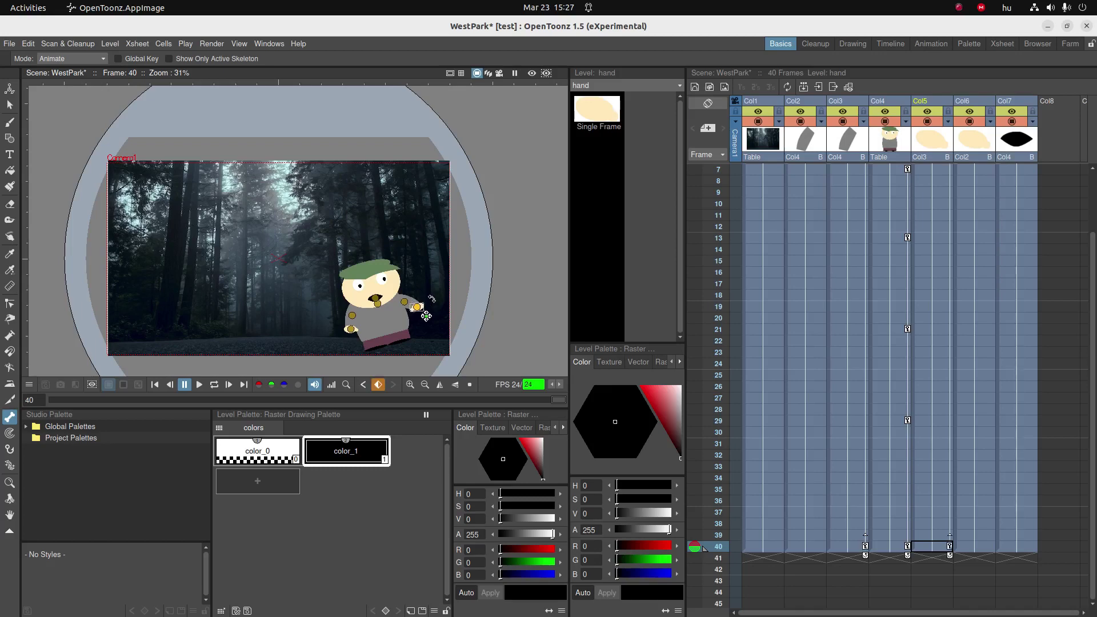
pyautogui.hotkey('ctrl', 'z')
pyautogui.hotkey('ctrl', 'z')
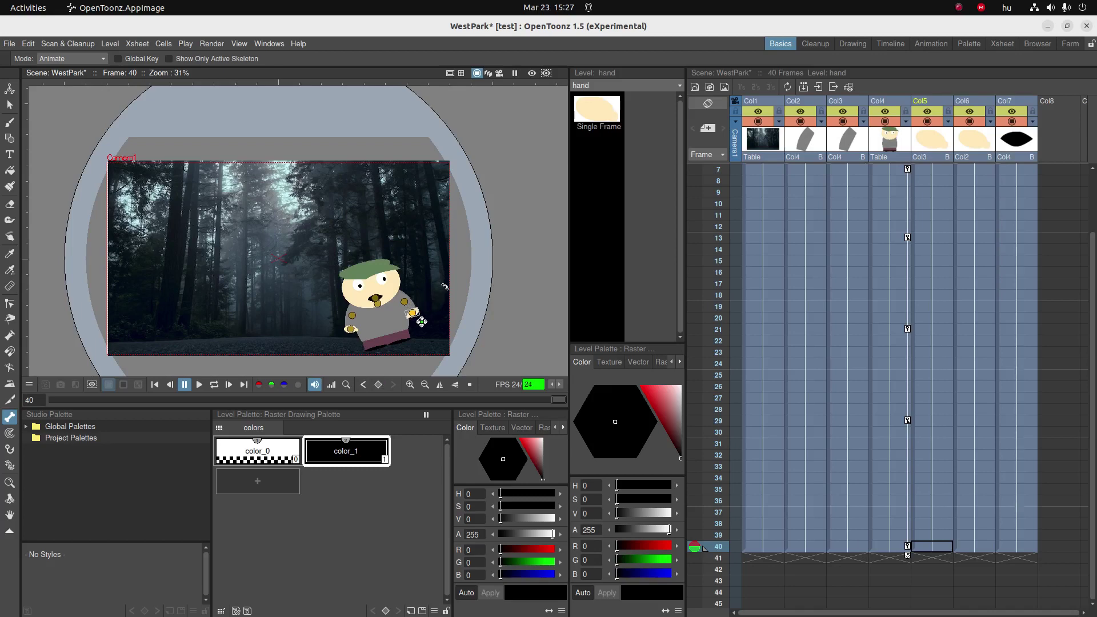
# Try swinging the Col3 arm outward around its current center and undo the rotation.
pyautogui.click(413, 312)
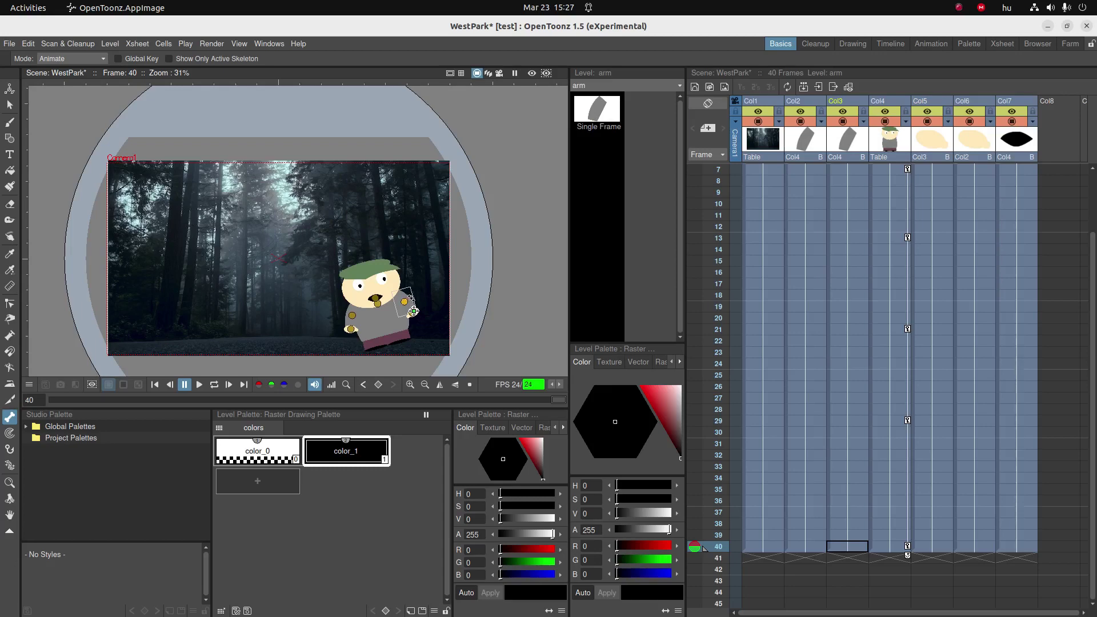
pyautogui.moveTo(402, 302); pyautogui.dragTo(429, 275)
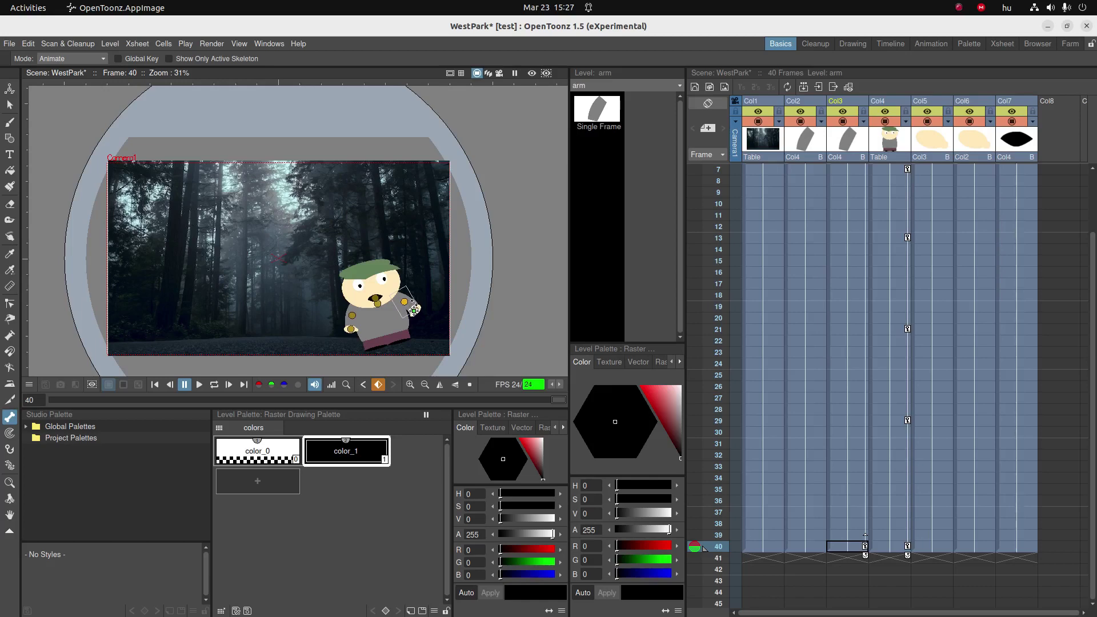
pyautogui.hotkey('ctrl', 'z')
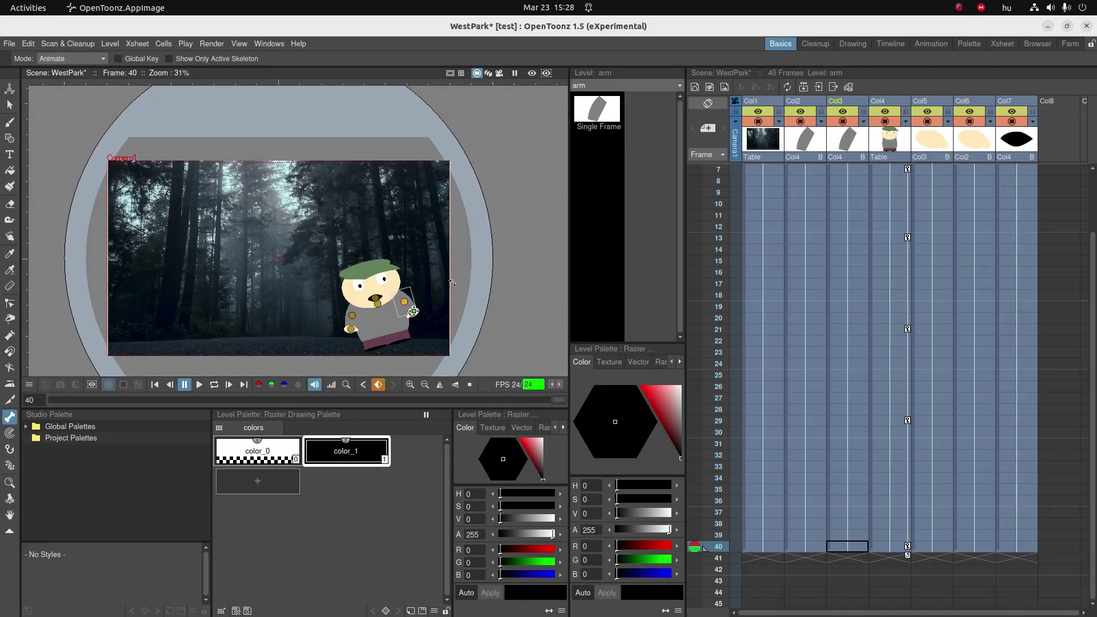
# Use the Animate tool's Center option to move the Col2 and Col3 arm pivots to the shoulders, Col3's at about X 13.62 mm, Y 19.49 mm.
pyautogui.click(380, 303)
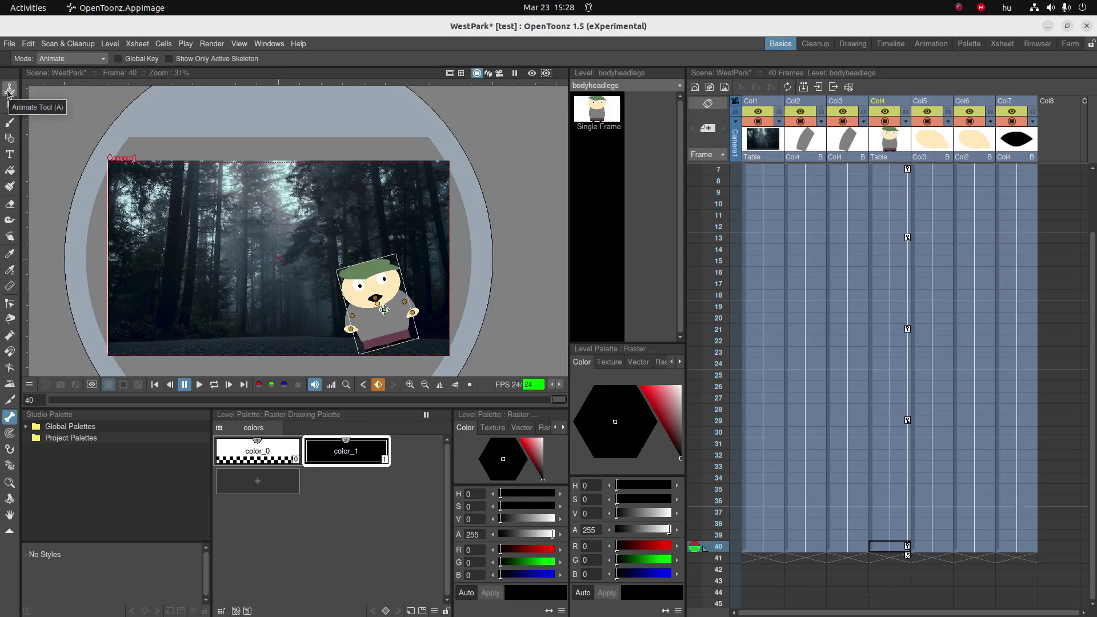
pyautogui.click(10, 90)
pyautogui.click(74, 60)
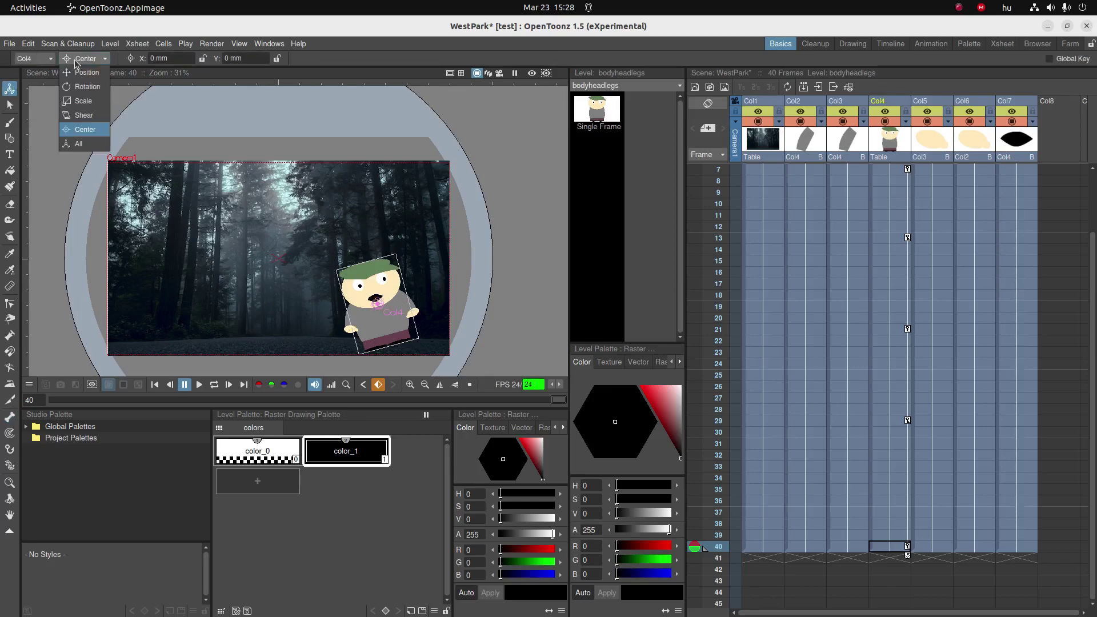
pyautogui.click(80, 130)
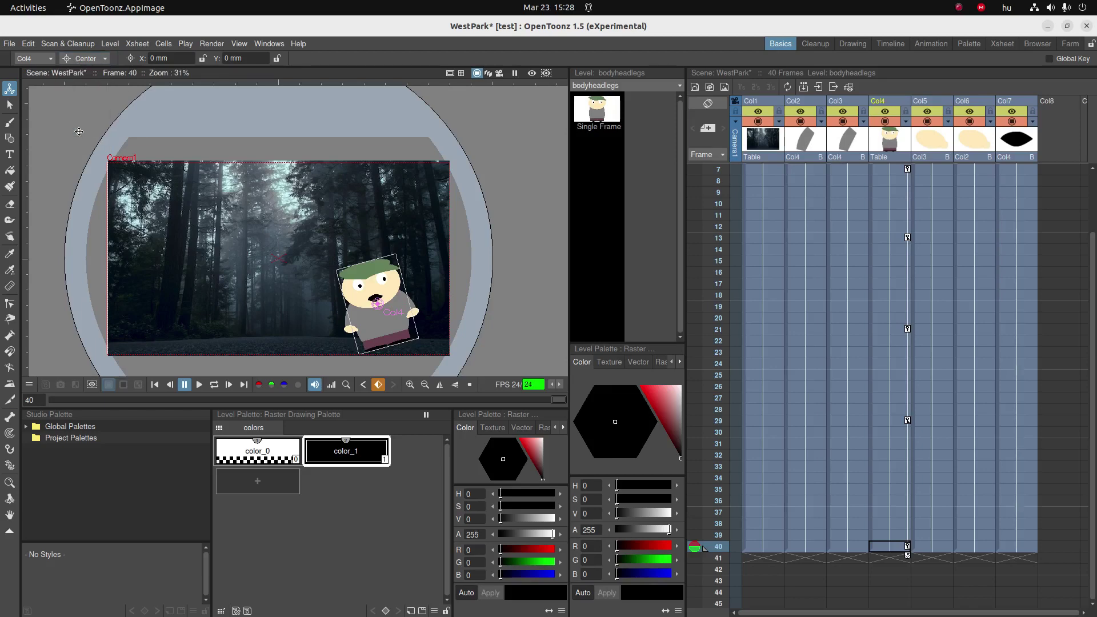
pyautogui.click(804, 144)
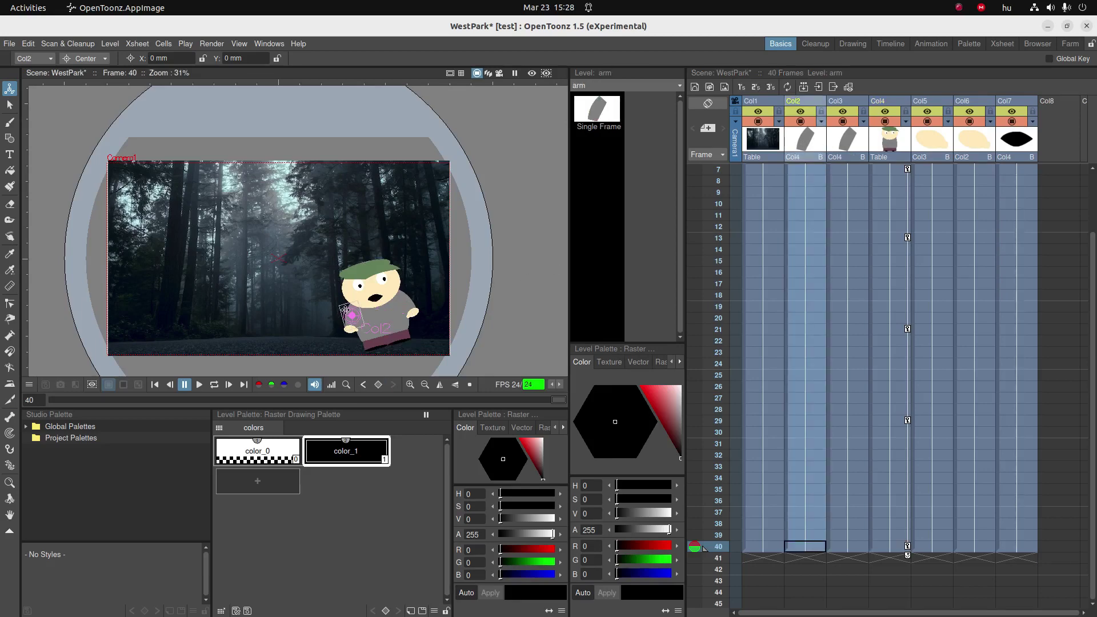
pyautogui.moveTo(349, 315); pyautogui.dragTo(397, 293)
pyautogui.click(851, 143)
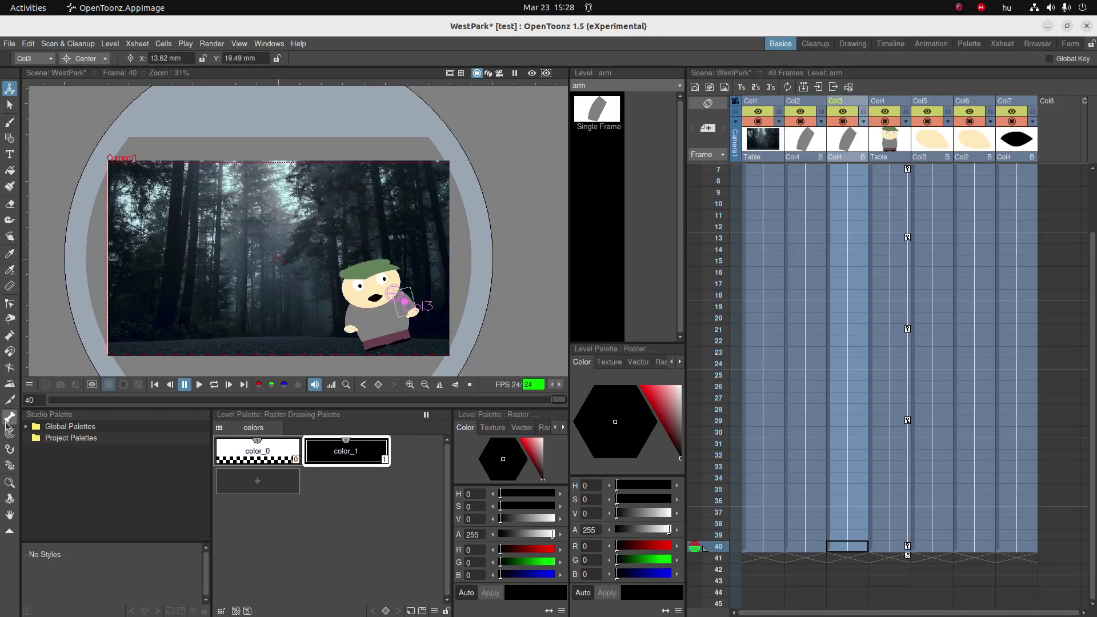
# Raise the Col3 arm around its shoulder and rotate the Col5 hand at frame 40 with the Skeleton tool in Animate mode.
pyautogui.click(9, 418)
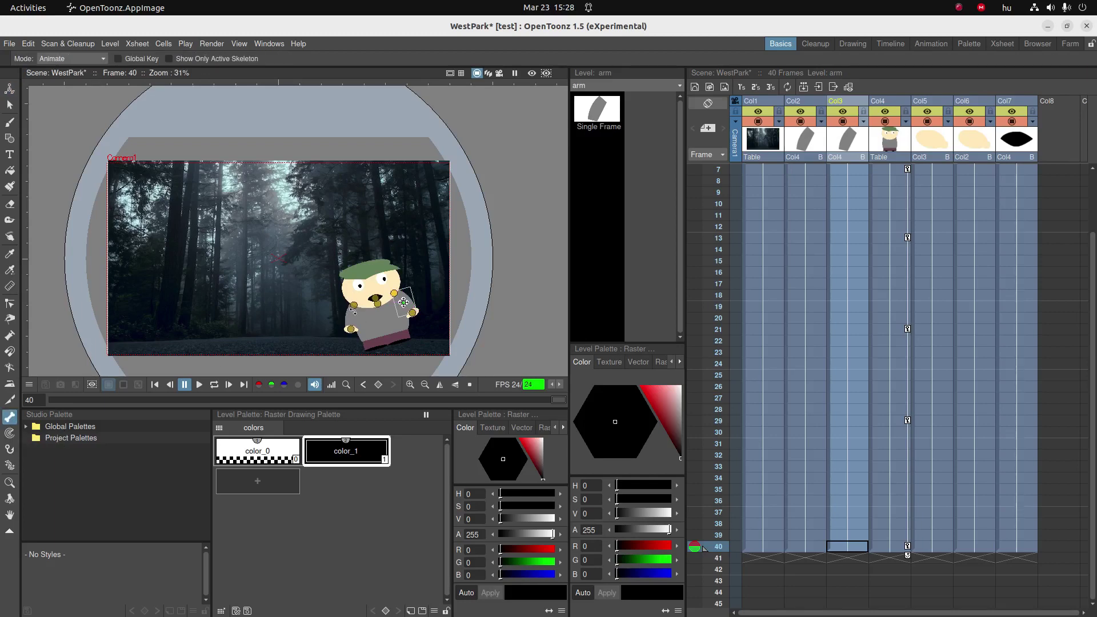
pyautogui.moveTo(416, 309)
pyautogui.mouseDown()
pyautogui.moveTo(414, 286)
pyautogui.moveTo(422, 315)
pyautogui.moveTo(435, 281)
pyautogui.moveTo(413, 309)
pyautogui.moveTo(424, 283)
pyautogui.moveTo(403, 298)
pyautogui.mouseUp()
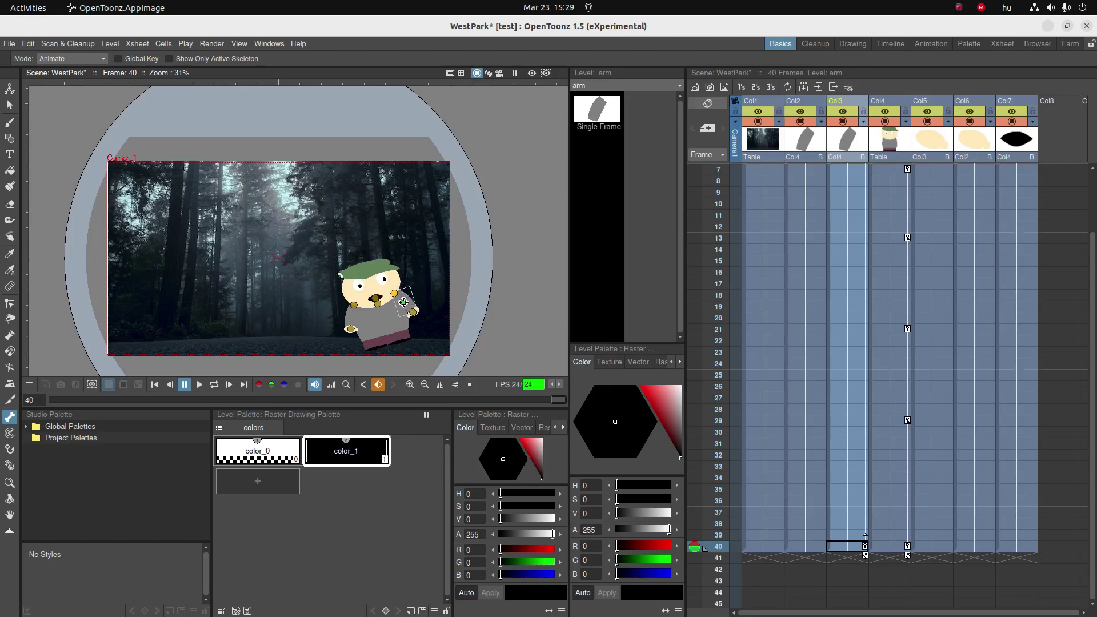
pyautogui.click(81, 56)
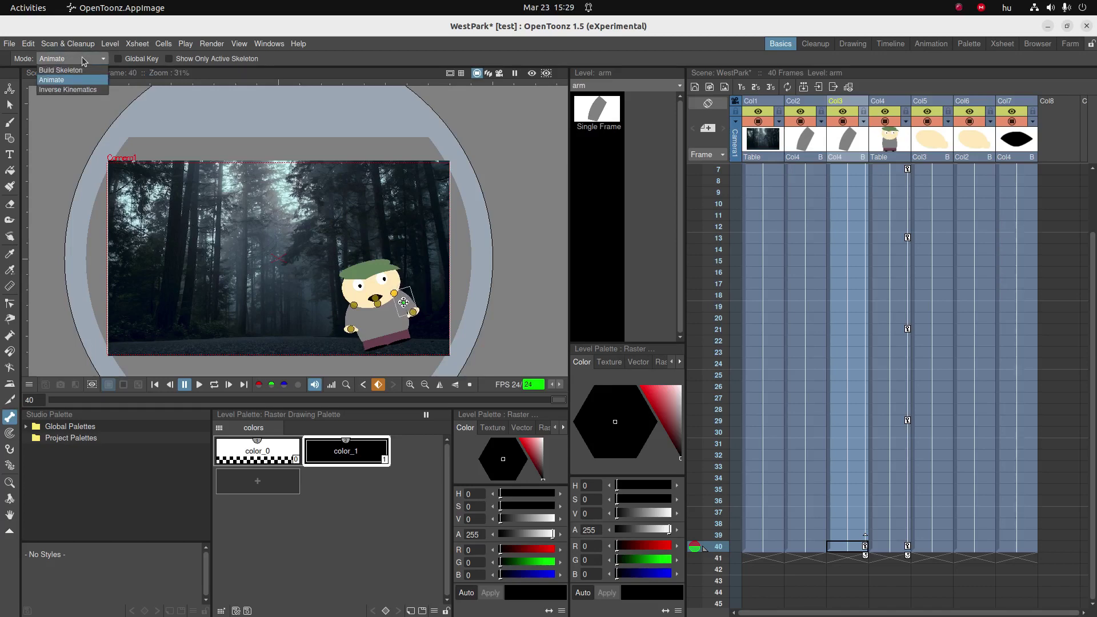
pyautogui.click(51, 80)
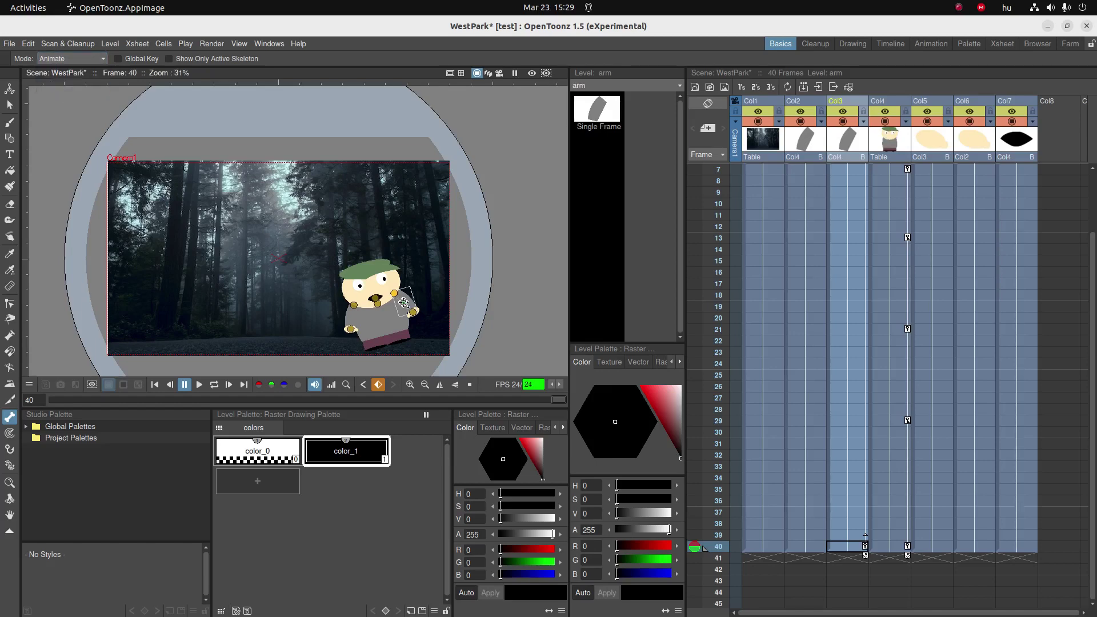
pyautogui.moveTo(411, 304); pyautogui.dragTo(416, 291)
pyautogui.click(424, 292)
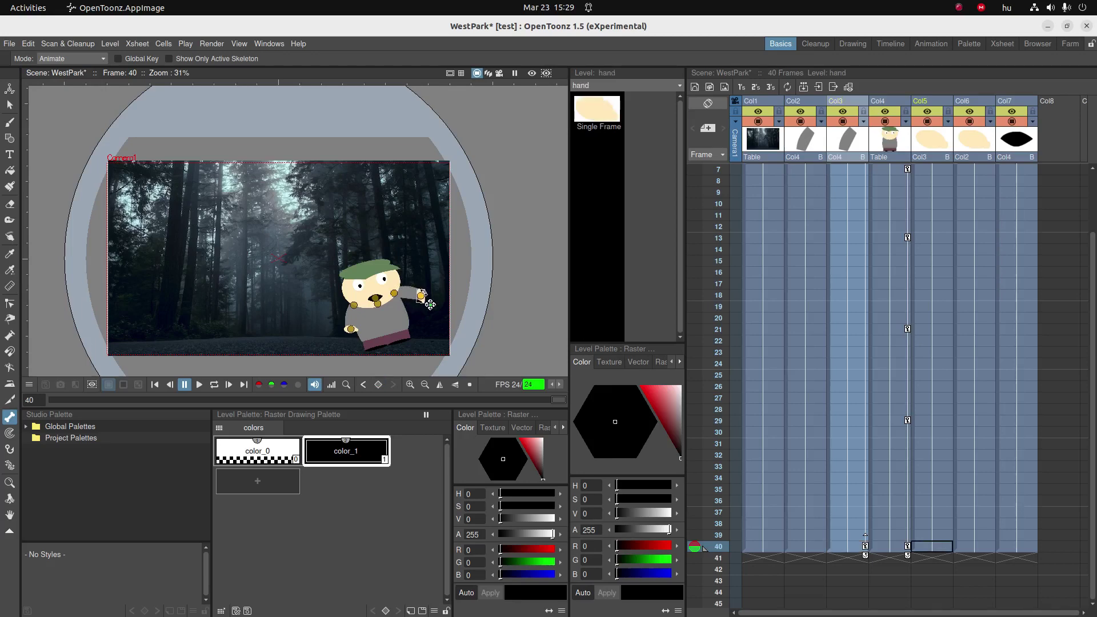
pyautogui.click(404, 302)
pyautogui.moveTo(409, 293); pyautogui.dragTo(410, 289)
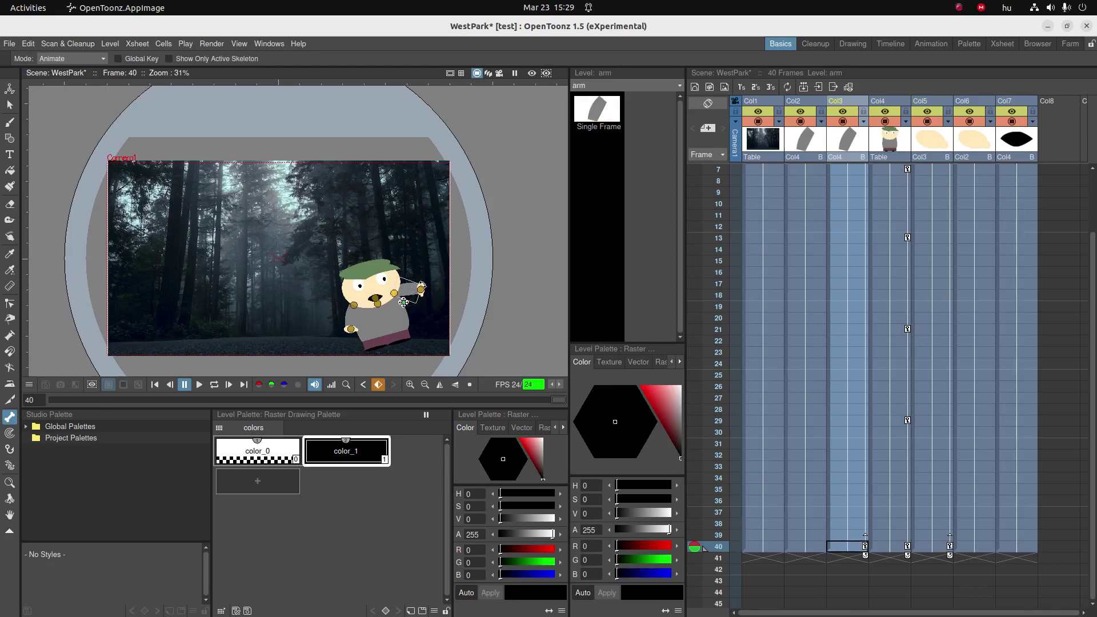
pyautogui.click(422, 285)
pyautogui.click(422, 293)
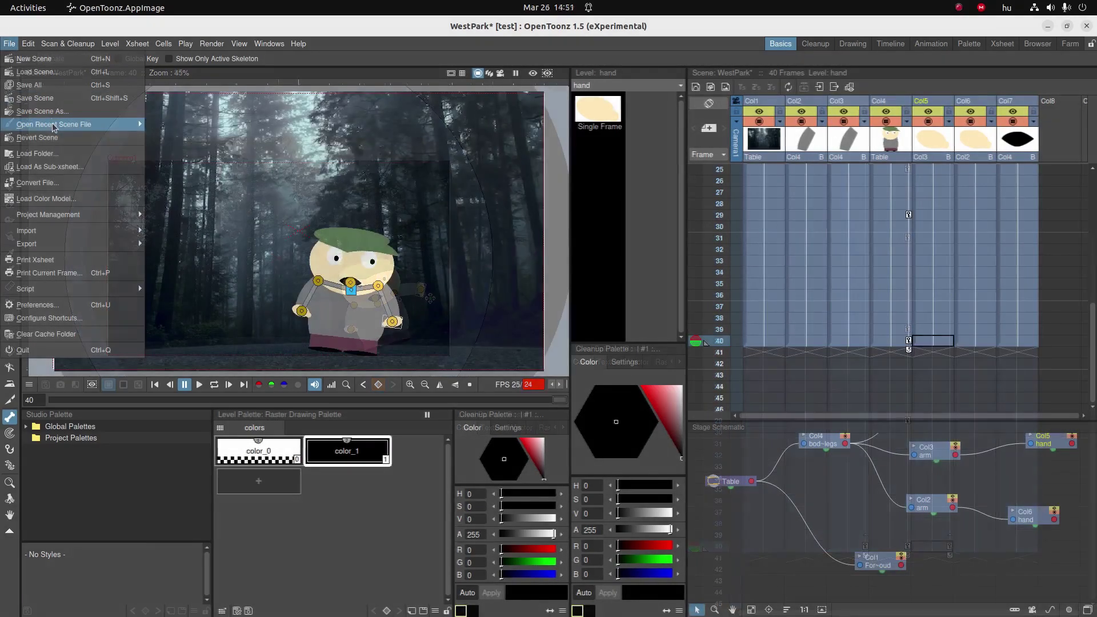
# Open the recent scene demo.tnz, saving all changes to the current scene.
pyautogui.moveTo(133, 126)
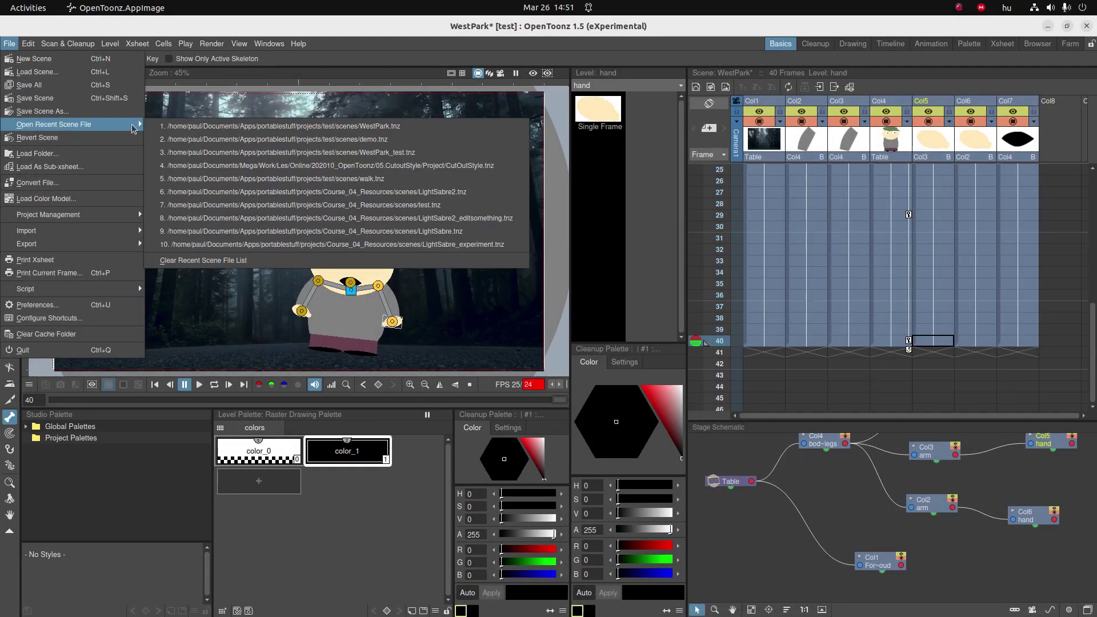
pyautogui.click(246, 140)
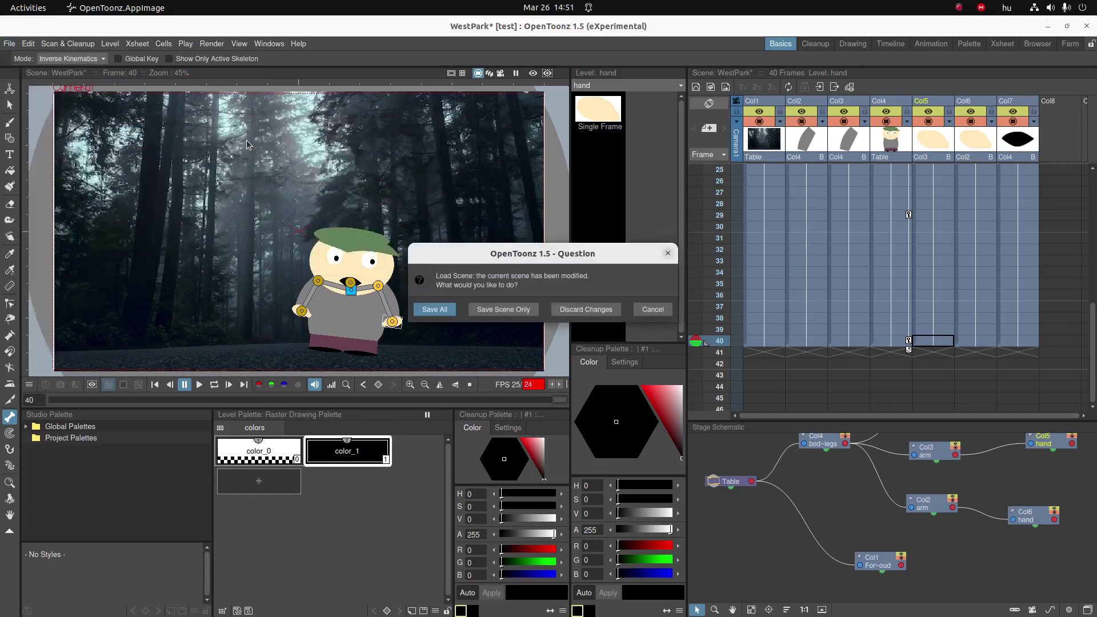
pyautogui.click(435, 310)
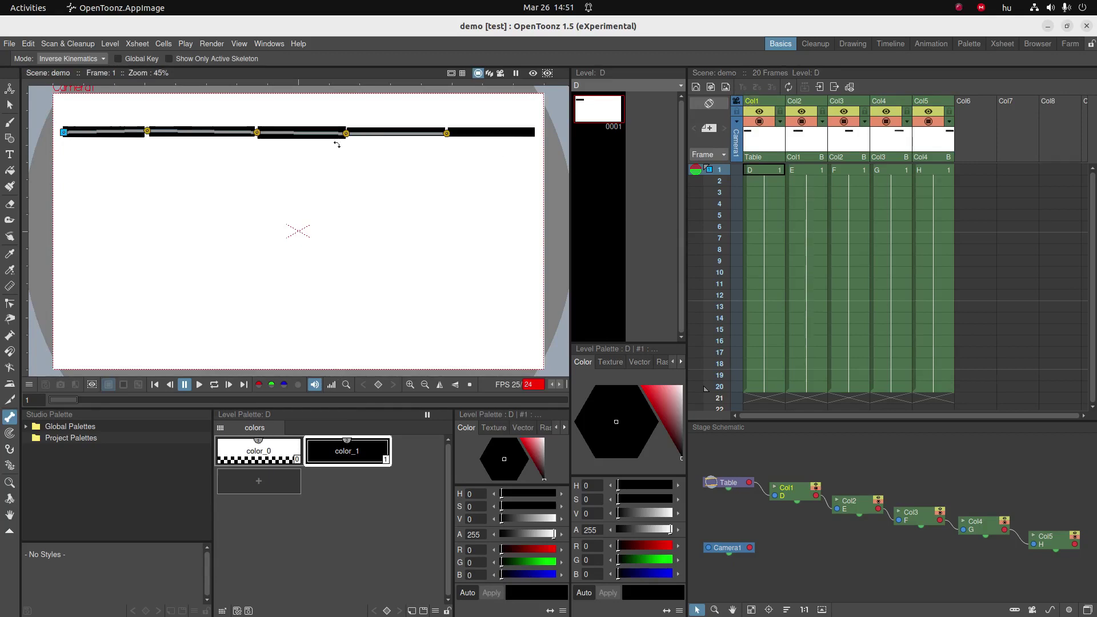
# Bend the linked segment chain at frame 1 by pulling the end segment Col5 inward and down in Inverse Kinematics mode.
pyautogui.click(86, 59)
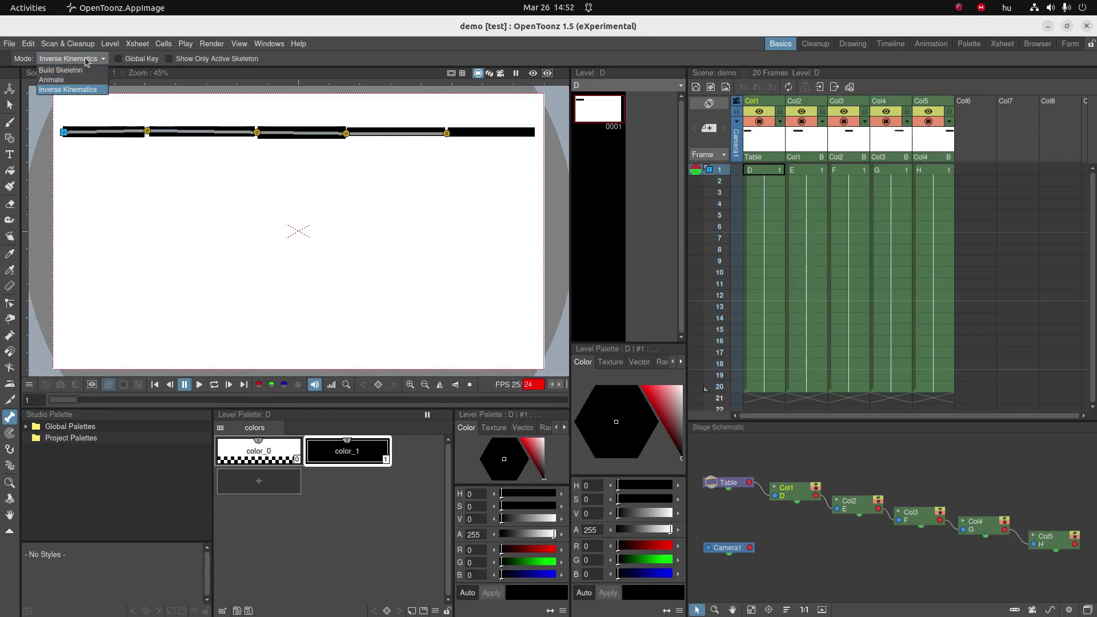
pyautogui.click(85, 59)
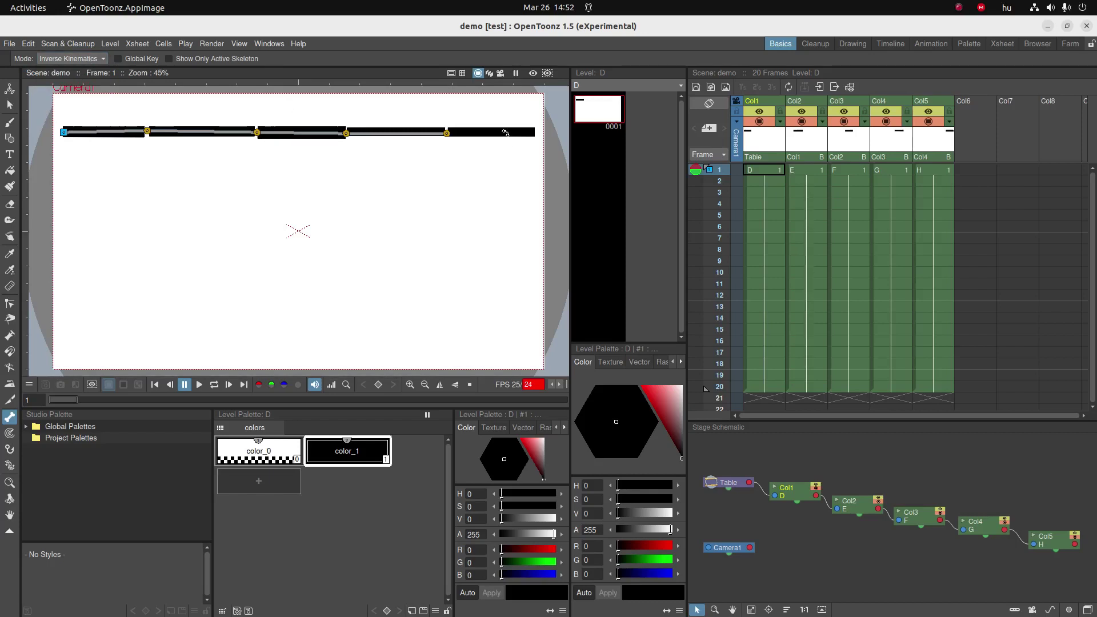
pyautogui.moveTo(506, 133); pyautogui.dragTo(370, 251)
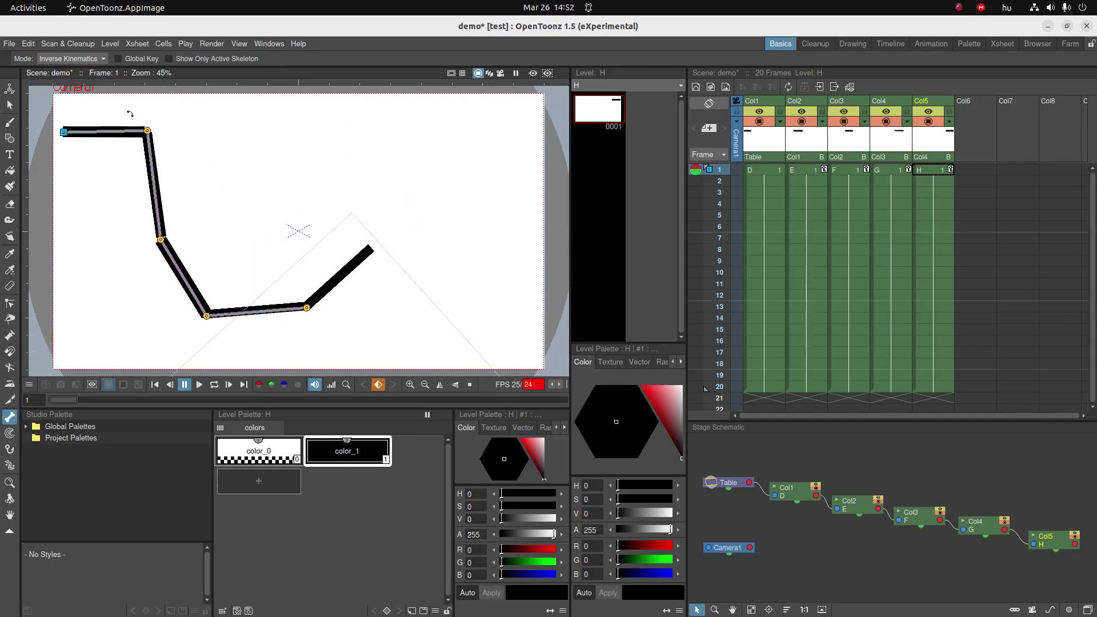
# Rotate the Col2, Col3, Col4 and Col5 chain segments individually around their joints with the Skeleton tool in Animate mode.
pyautogui.click(75, 58)
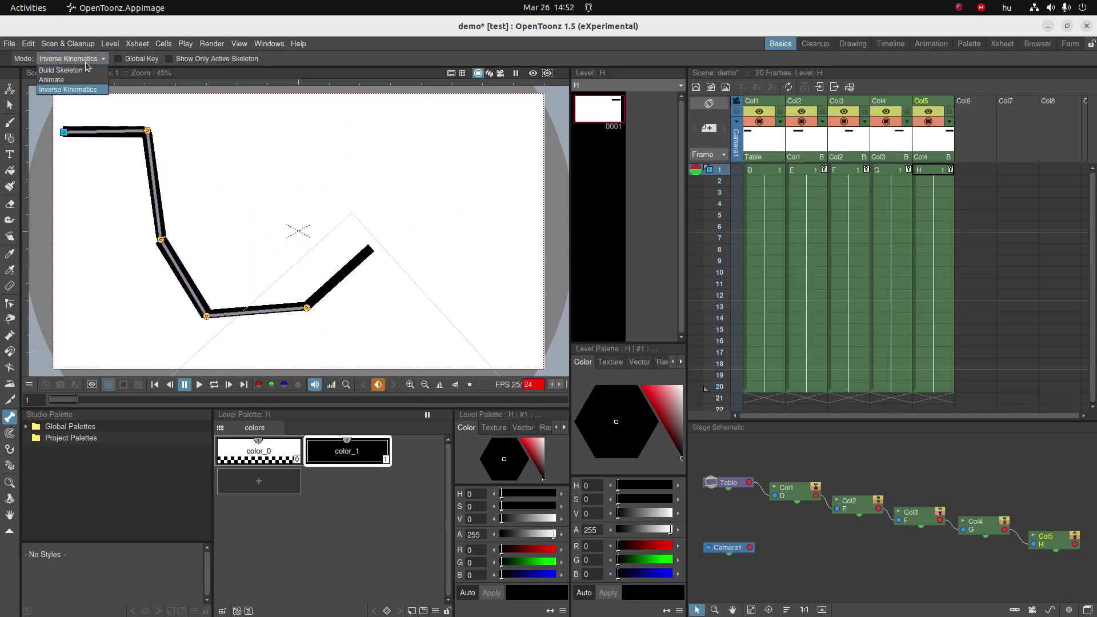
pyautogui.click(60, 80)
pyautogui.moveTo(151, 180); pyautogui.dragTo(187, 180)
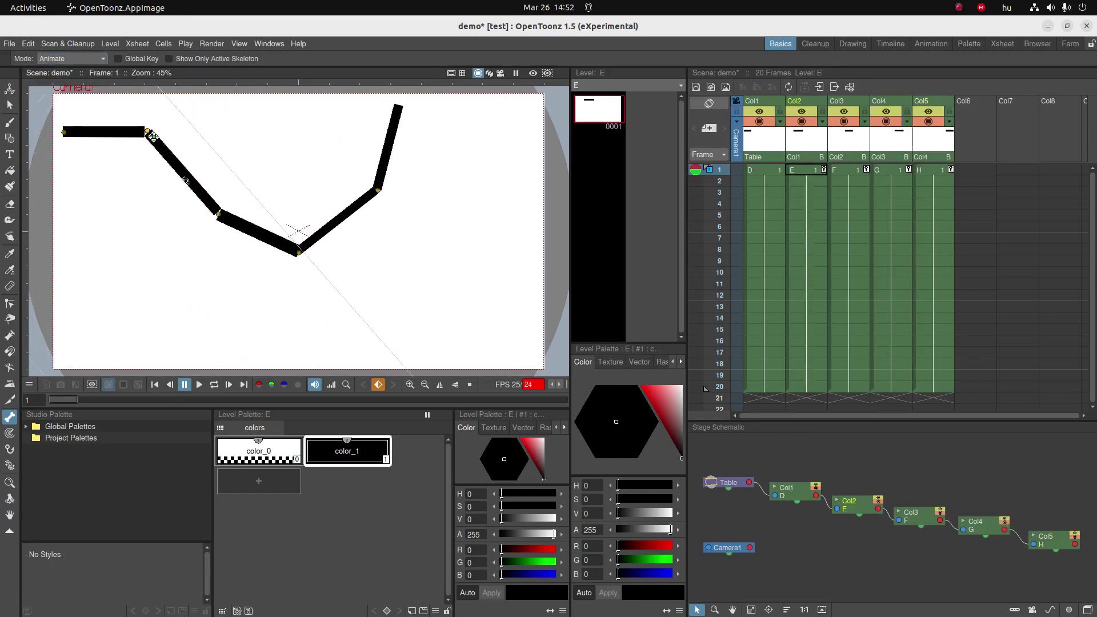
pyautogui.moveTo(274, 237); pyautogui.dragTo(220, 253)
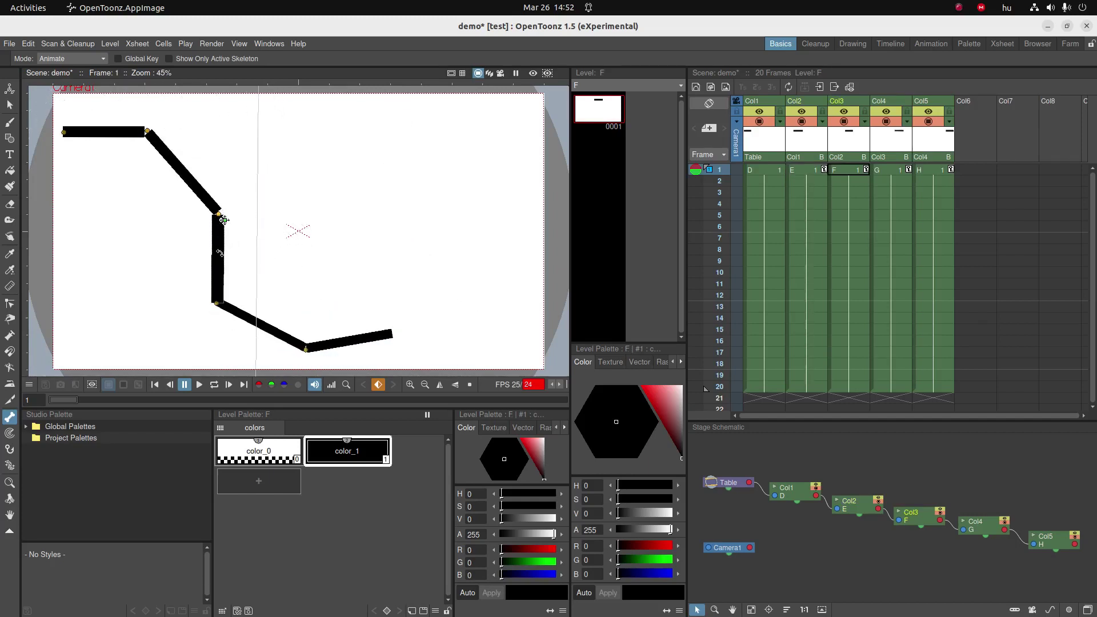
pyautogui.moveTo(272, 340); pyautogui.dragTo(337, 297)
pyautogui.click(350, 328)
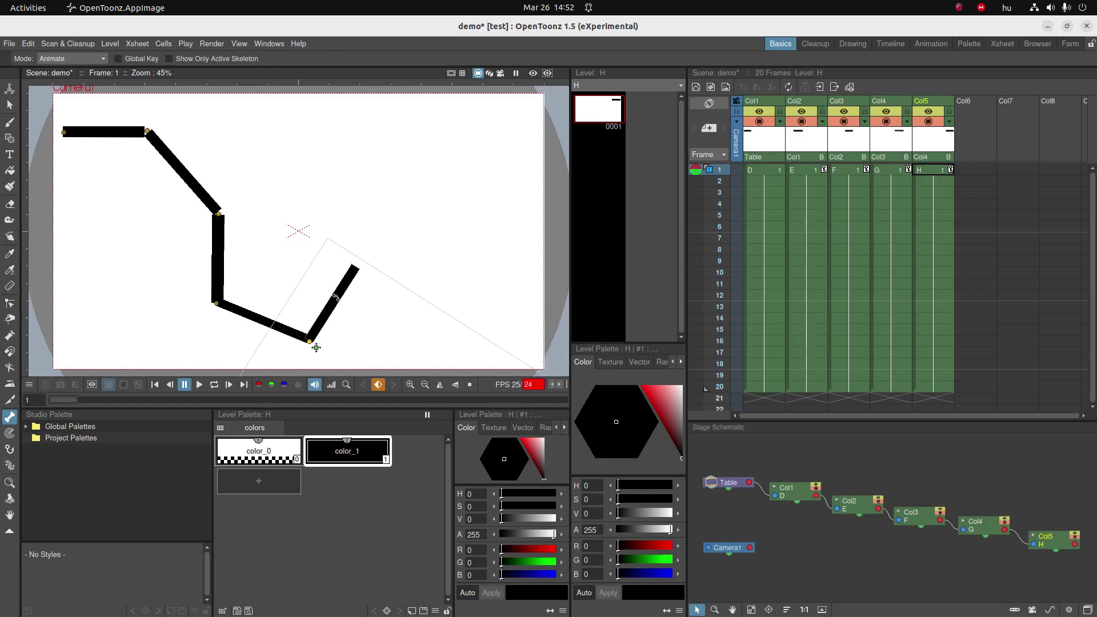
# Return the Skeleton tool to Inverse Kinematics mode and pull the chain's end across toward its fixed first segment.
pyautogui.click(55, 59)
pyautogui.click(56, 90)
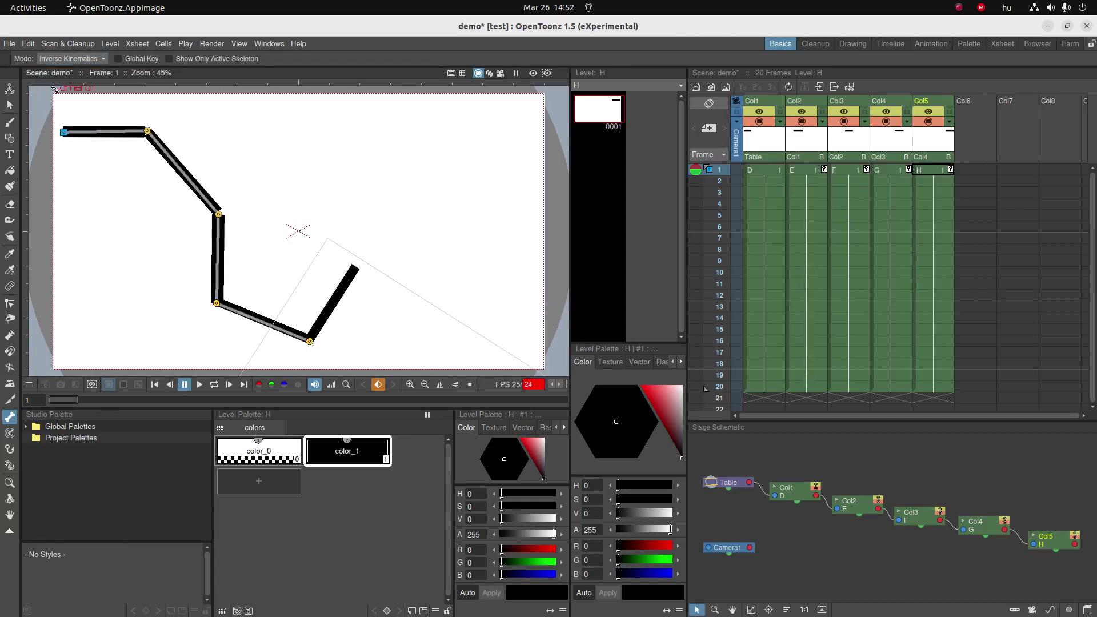
pyautogui.moveTo(351, 275); pyautogui.dragTo(97, 273)
pyautogui.moveTo(199, 298); pyautogui.dragTo(179, 234)
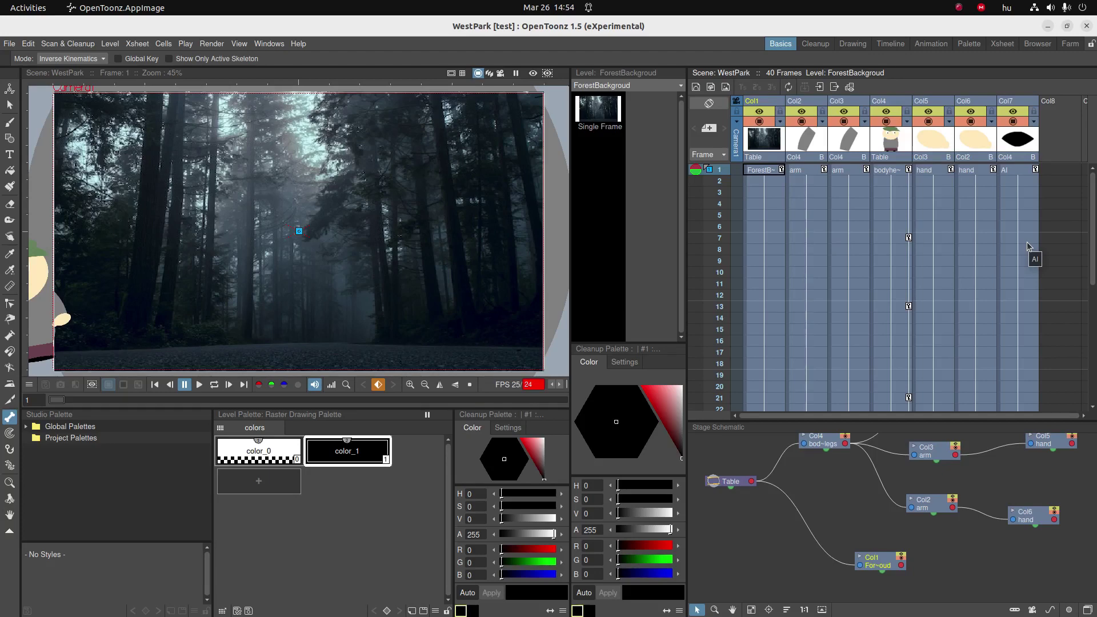
# Import HeyRelax.wav from the Audio folder into the WestPark scene's Col8, starting at frame 41.
pyautogui.scroll(-8, 1027, 246)
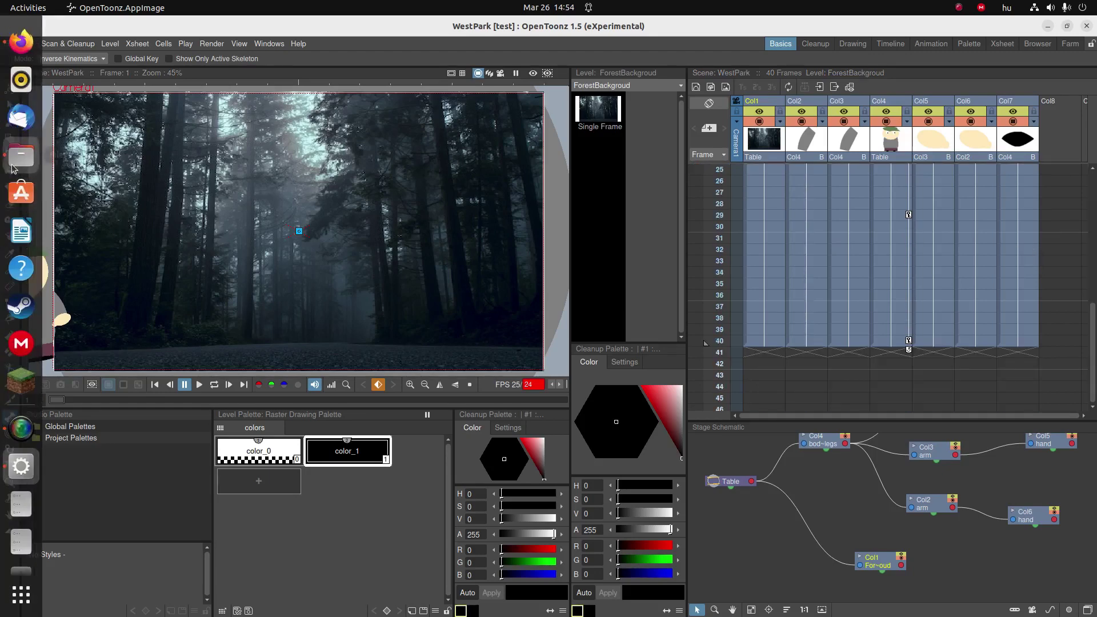
pyautogui.click(20, 163)
pyautogui.moveTo(72, 172); pyautogui.dragTo(1047, 348)
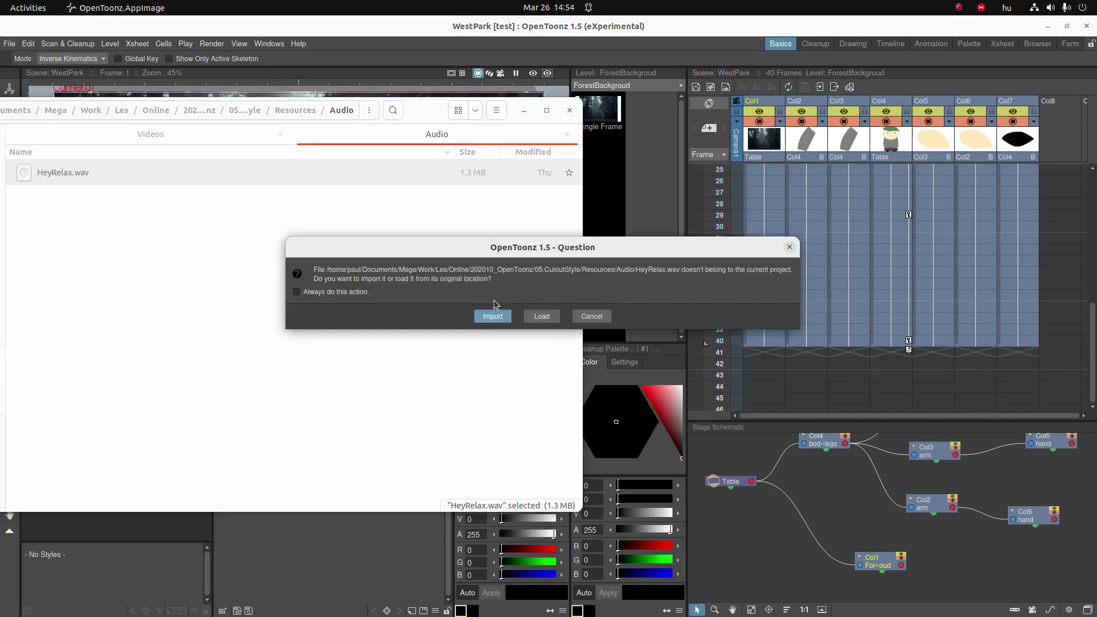
pyautogui.click(494, 316)
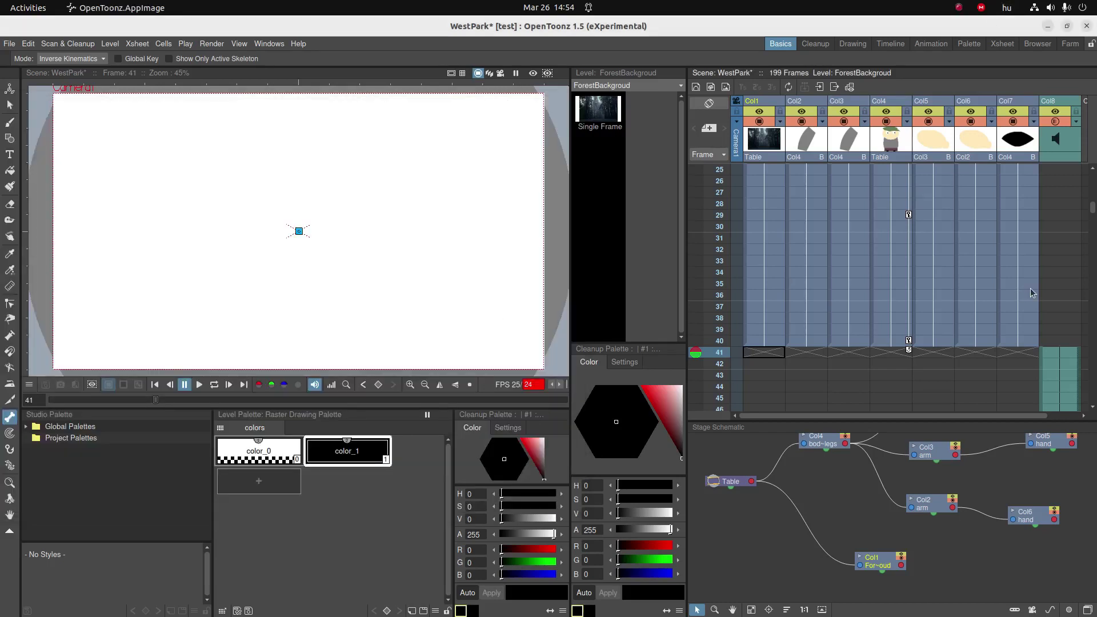
# Delete the first 32 frames of the HeyRelax sound in Col8, frames 41 to 72.
pyautogui.scroll(-6, 1021, 325)
pyautogui.scroll(3, 1000, 353)
pyautogui.moveTo(965, 416); pyautogui.dragTo(999, 416)
pyautogui.moveTo(1093, 208); pyautogui.dragTo(1092, 218)
pyautogui.click(1036, 242)
pyautogui.scroll(-5, 1035, 242)
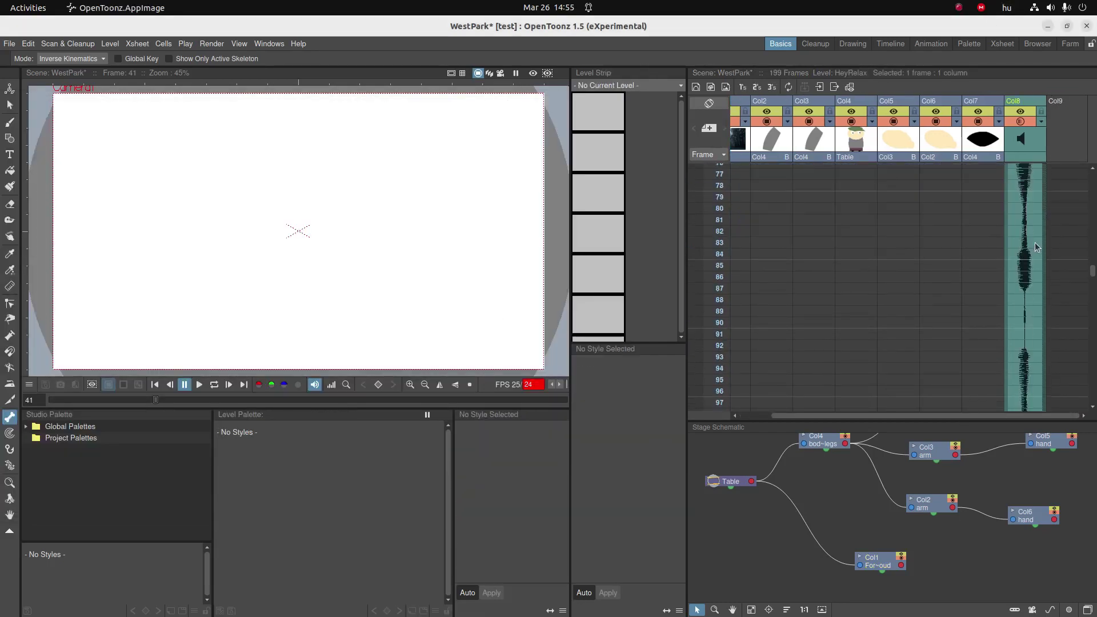
pyautogui.keyDown('shift'); pyautogui.click(1024, 324); pyautogui.keyUp('shift')
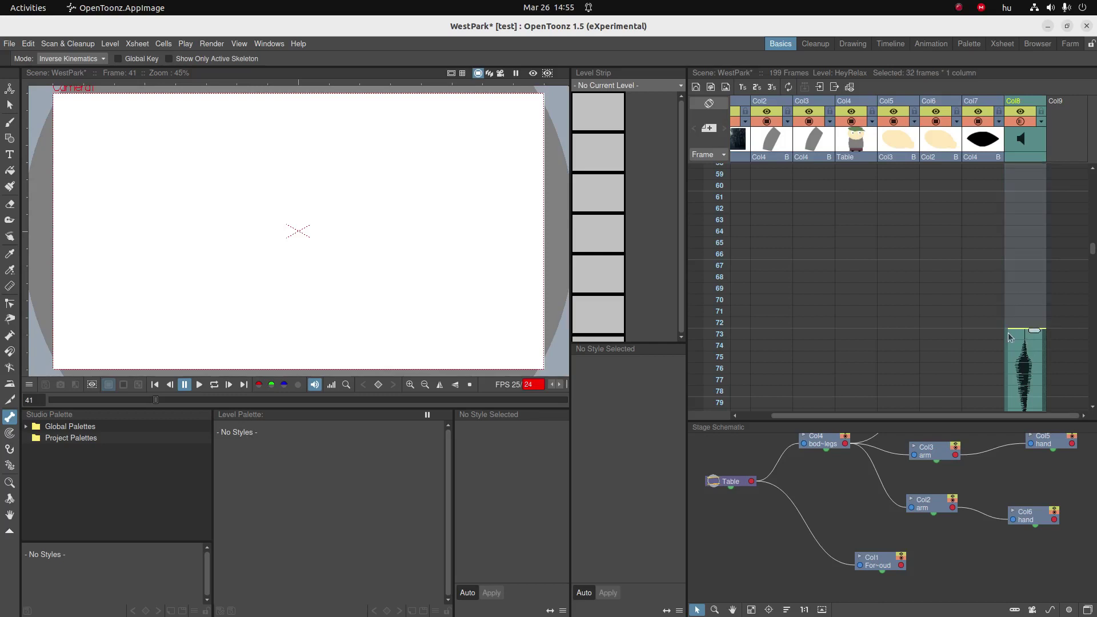
# Move the remaining HeyRelax sound block in Col8 up so it starts at frame 41.
pyautogui.moveTo(1008, 333); pyautogui.dragTo(1035, 176)
pyautogui.scroll(3, 1000, 357)
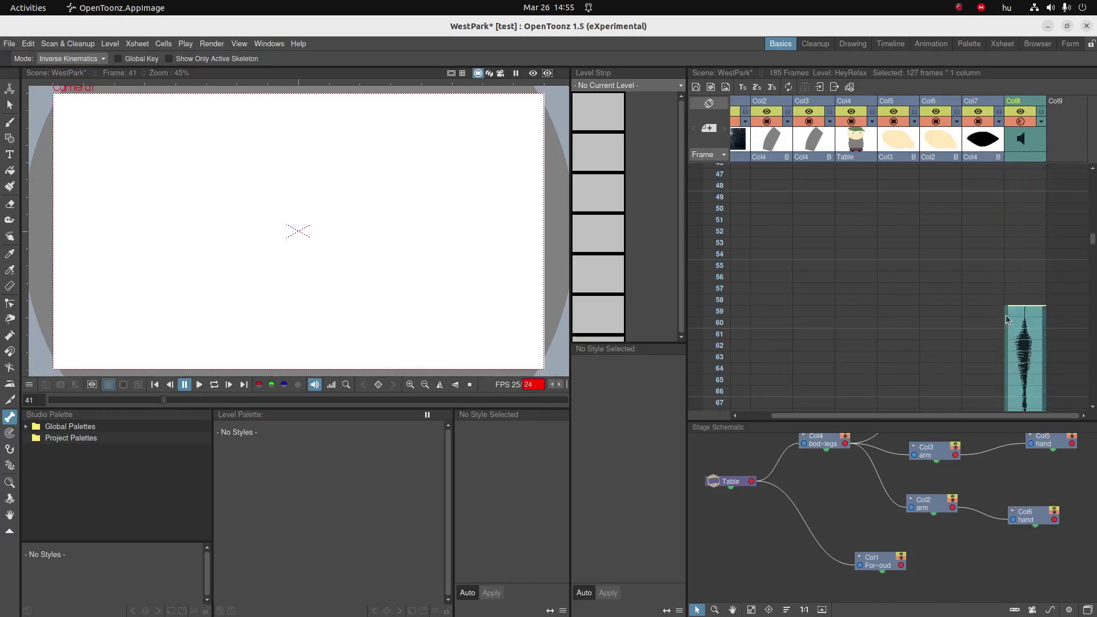
pyautogui.moveTo(1007, 320); pyautogui.dragTo(1032, 264)
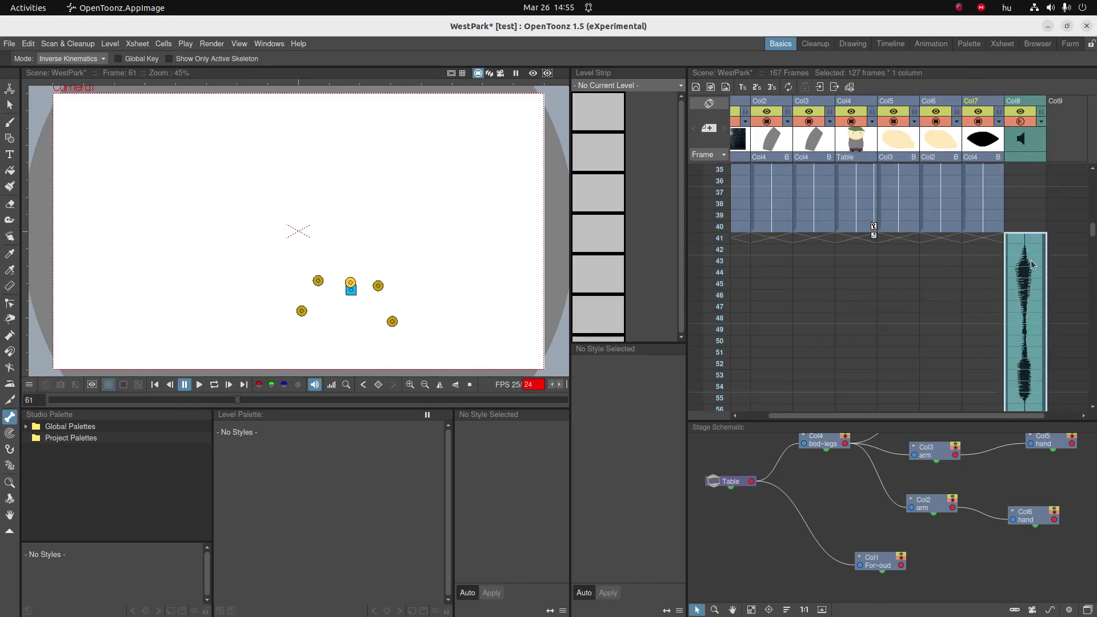
# Extend the exposure of Col1 through Col7 from frame 40 to frame 167 to match the sound's length.
pyautogui.click(983, 227)
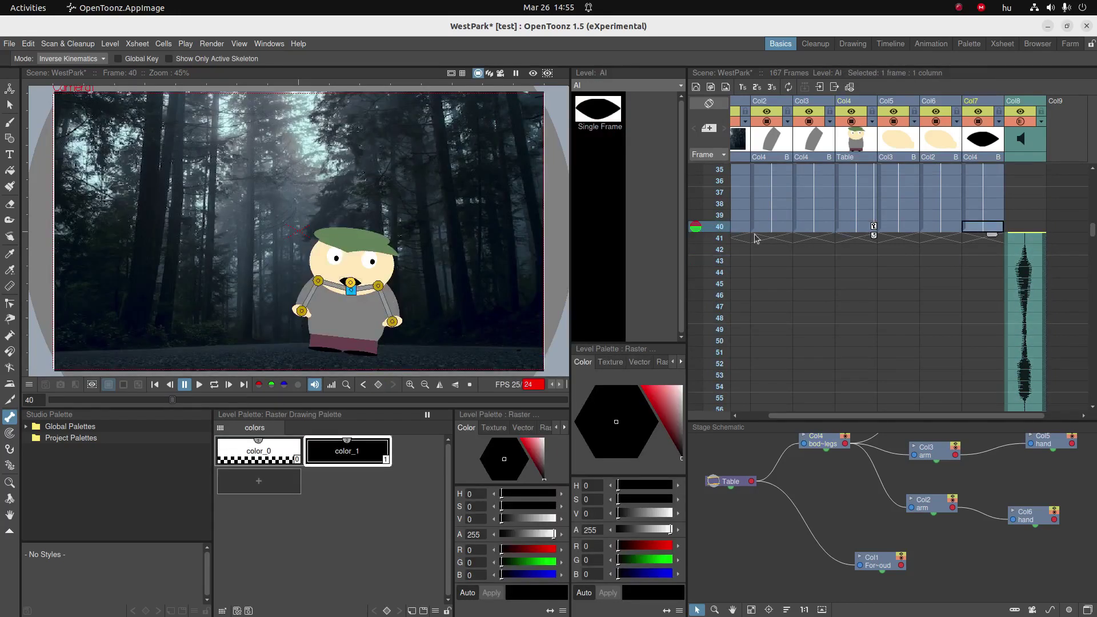
pyautogui.moveTo(863, 416); pyautogui.dragTo(833, 416)
pyautogui.keyDown('shift'); pyautogui.click(755, 226); pyautogui.keyUp('shift')
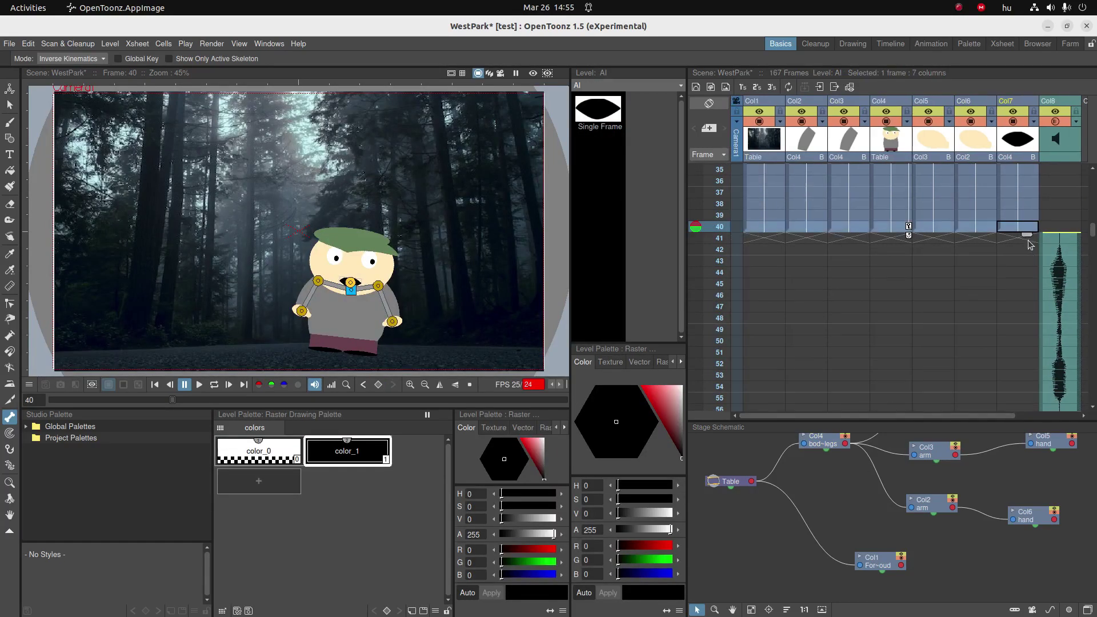
pyautogui.moveTo(1027, 235); pyautogui.dragTo(1011, 290)
pyautogui.scroll(17, 1002, 290)
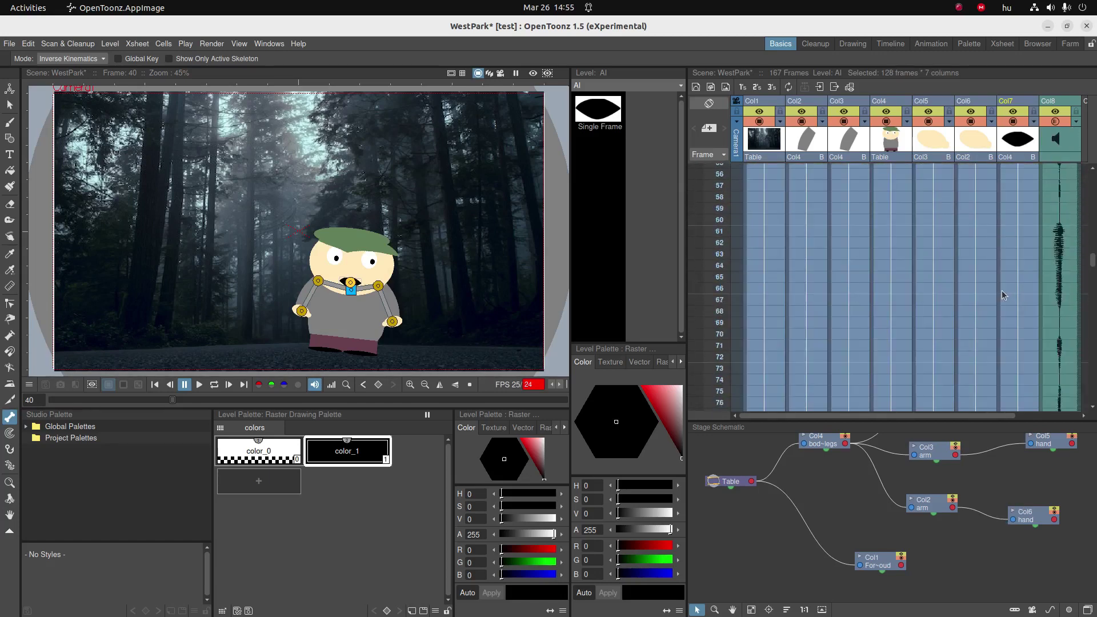
# Switch the Skeleton tool to Animate mode and set a key on the Col5 hand at frame 41.
pyautogui.scroll(5, 1002, 291)
pyautogui.scroll(-1, 1018, 287)
pyautogui.click(1004, 278)
pyautogui.click(945, 280)
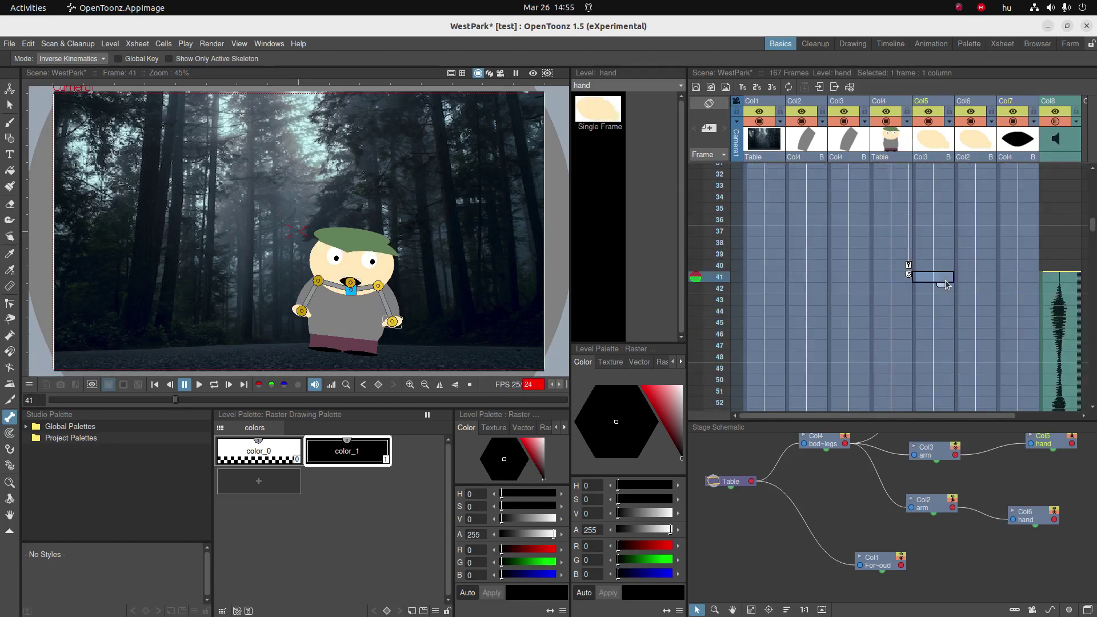
pyautogui.click(72, 59)
pyautogui.click(91, 80)
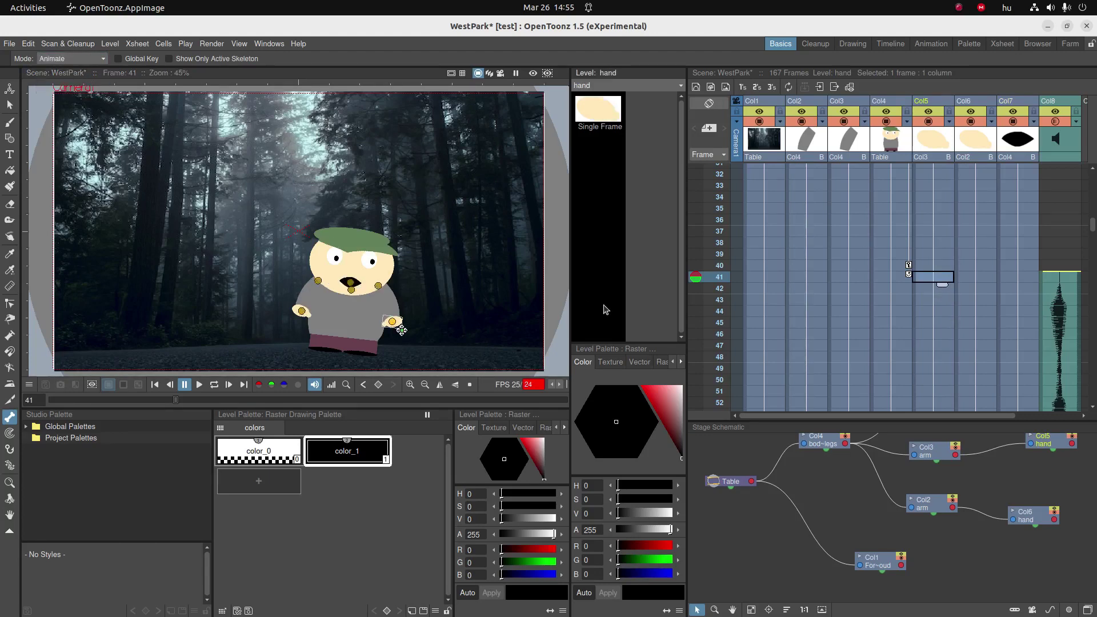
pyautogui.rightClick(945, 281)
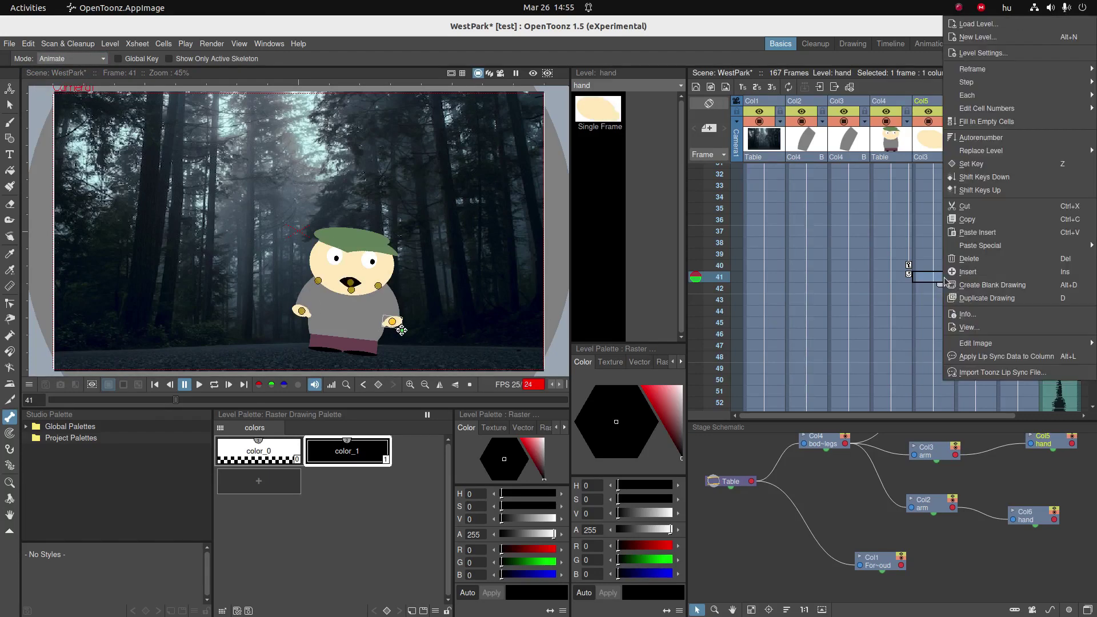
pyautogui.click(972, 165)
# Set keys at frame 41 on the Col3 arm, the Col2 arm and the Col6 hand.
pyautogui.click(860, 278)
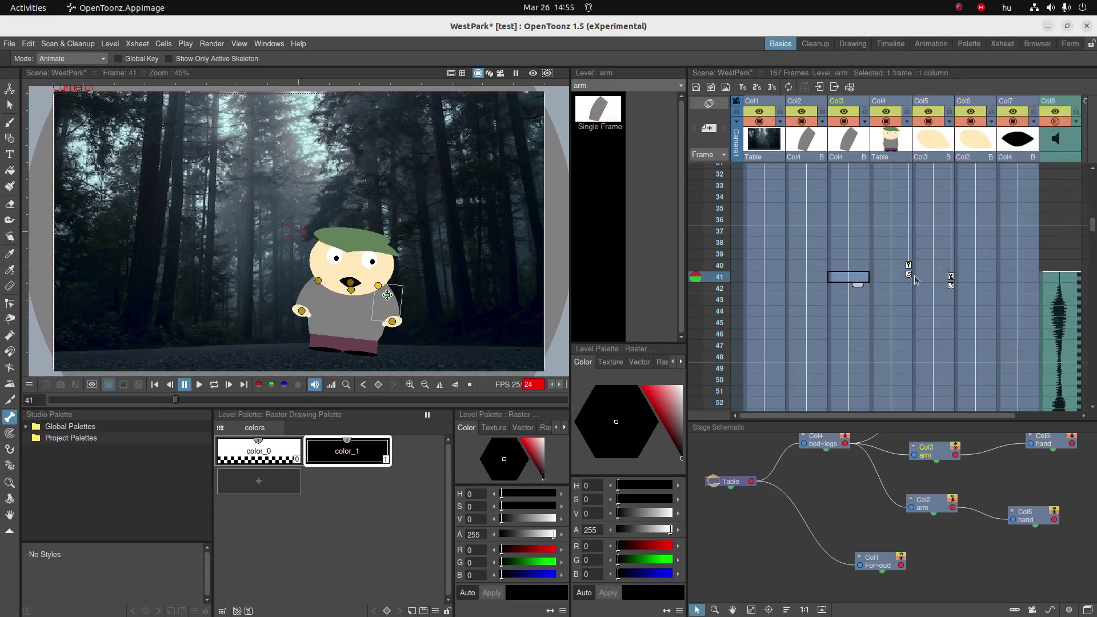
pyautogui.rightClick(845, 283)
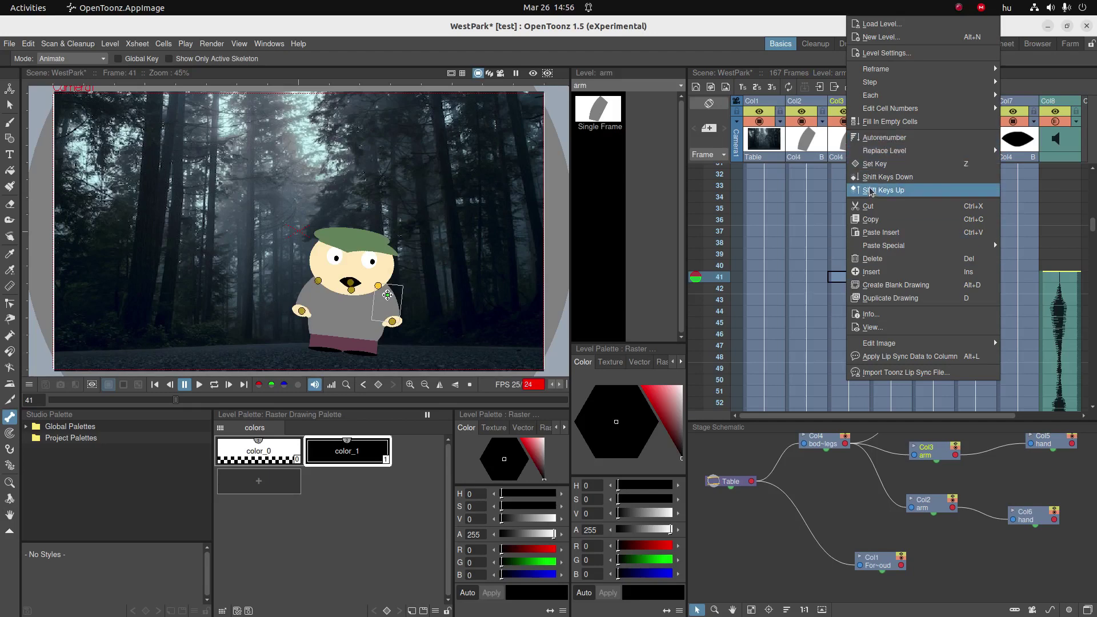
pyautogui.click(874, 164)
pyautogui.click(807, 278)
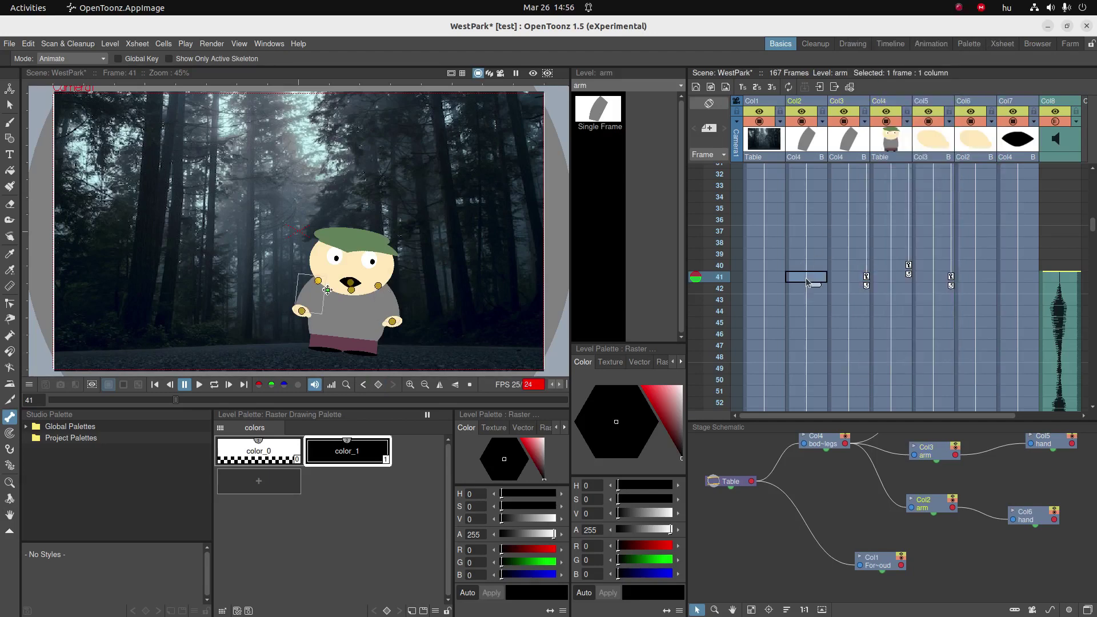
pyautogui.click(978, 279)
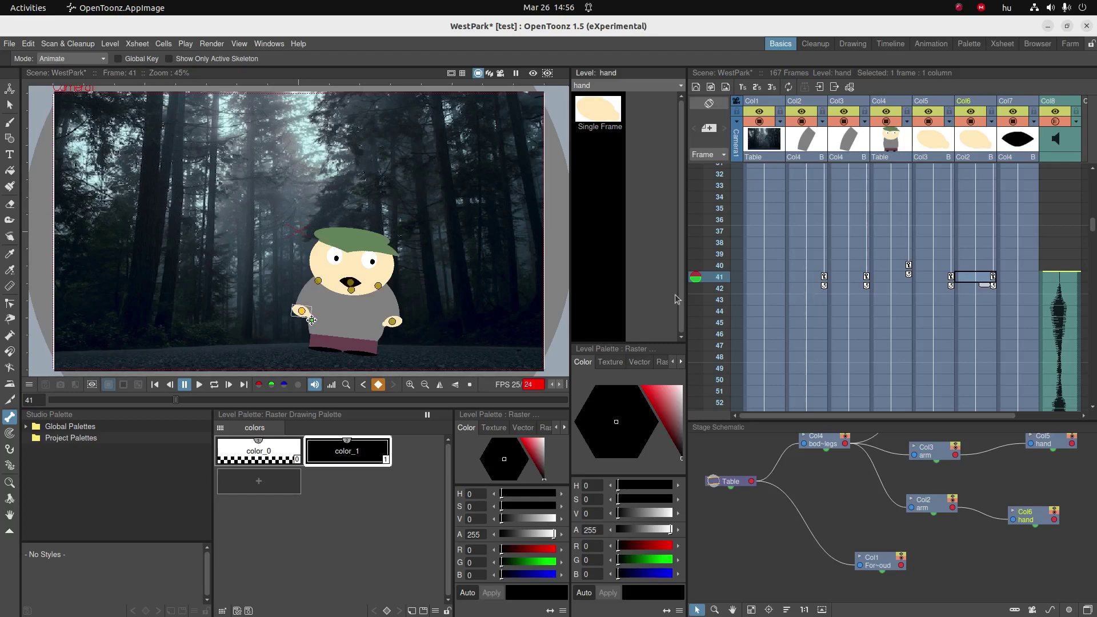
# Scrub through the sound to frame 53 and raise the Col2 arm with its Col6 hand around the shoulder.
pyautogui.scroll(-2, 1007, 308)
pyautogui.scroll(4, 1012, 303)
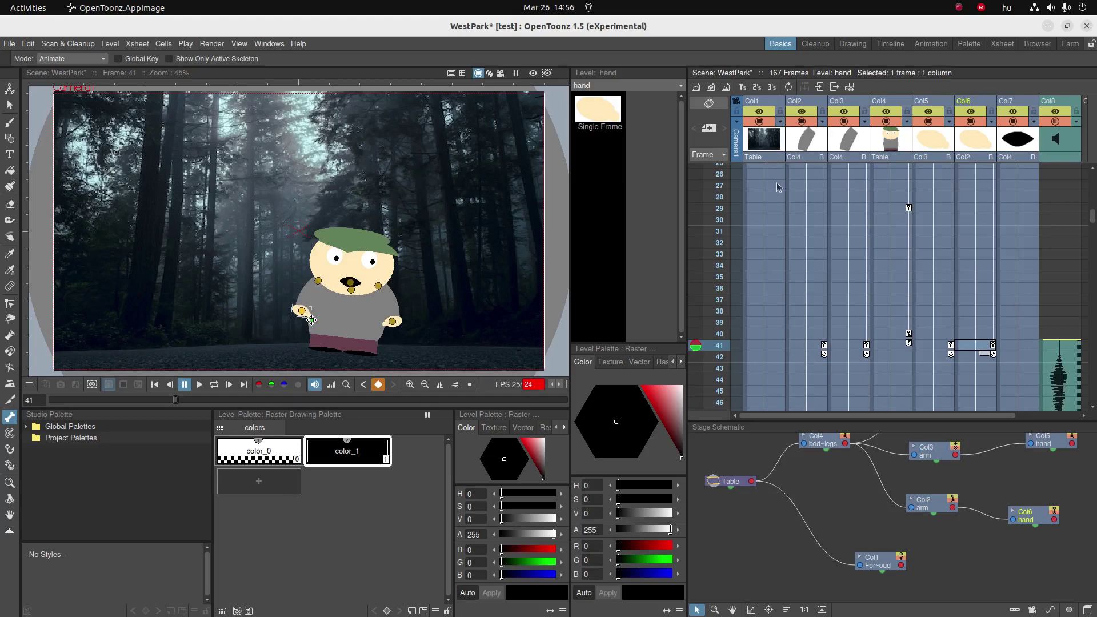
pyautogui.scroll(-4, 996, 338)
pyautogui.click(697, 224)
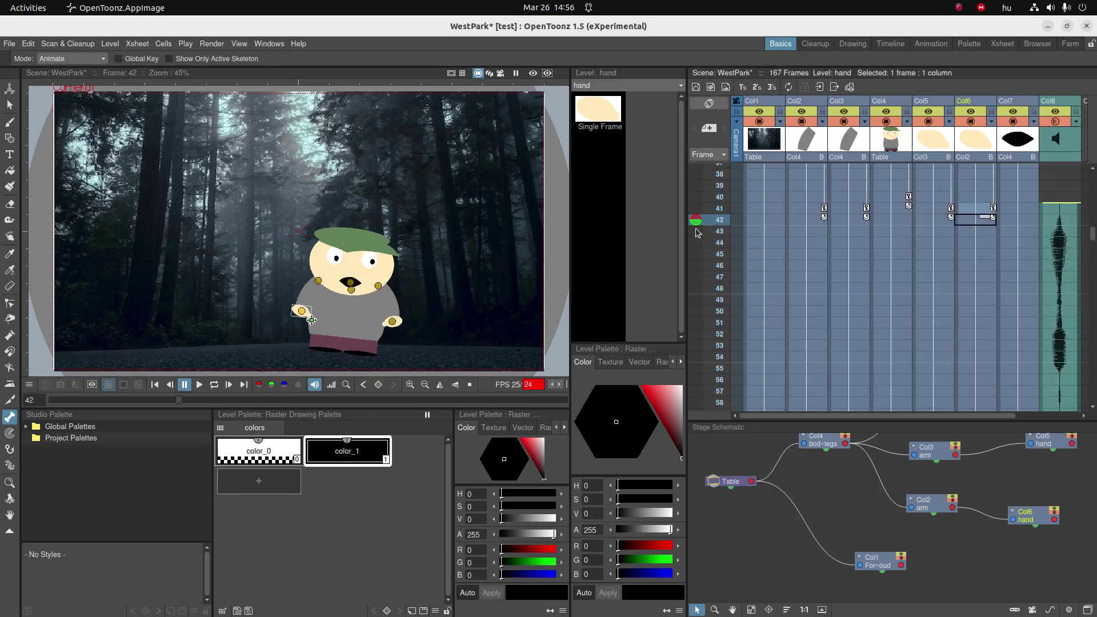
pyautogui.moveTo(696, 229)
pyautogui.mouseDown()
pyautogui.moveTo(695, 399)
pyautogui.moveTo(715, 156)
pyautogui.mouseUp()
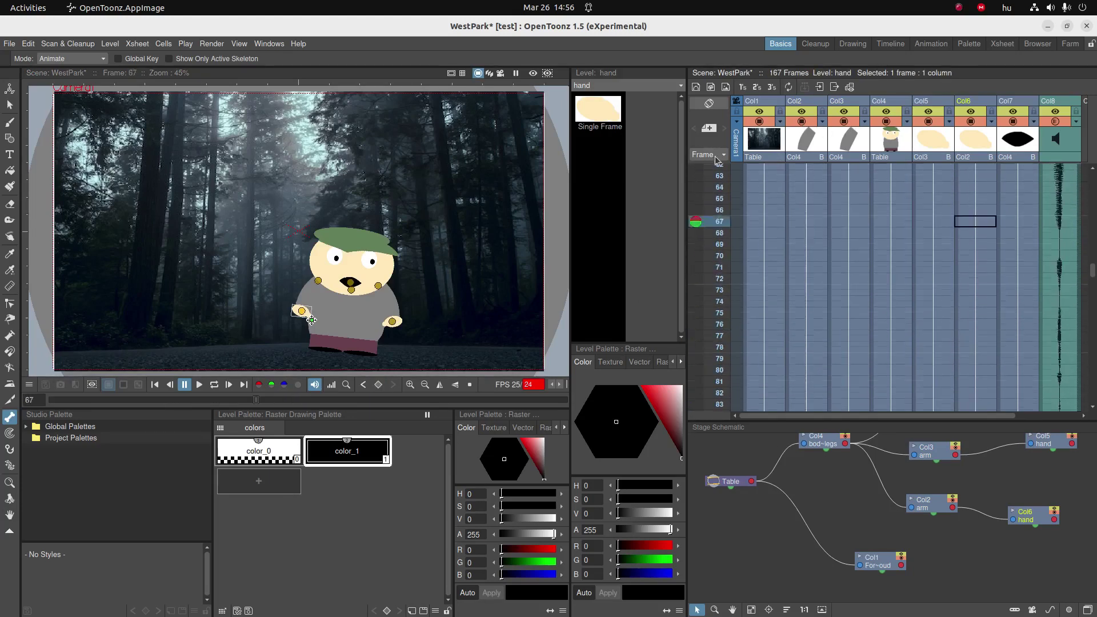
pyautogui.scroll(9, 805, 314)
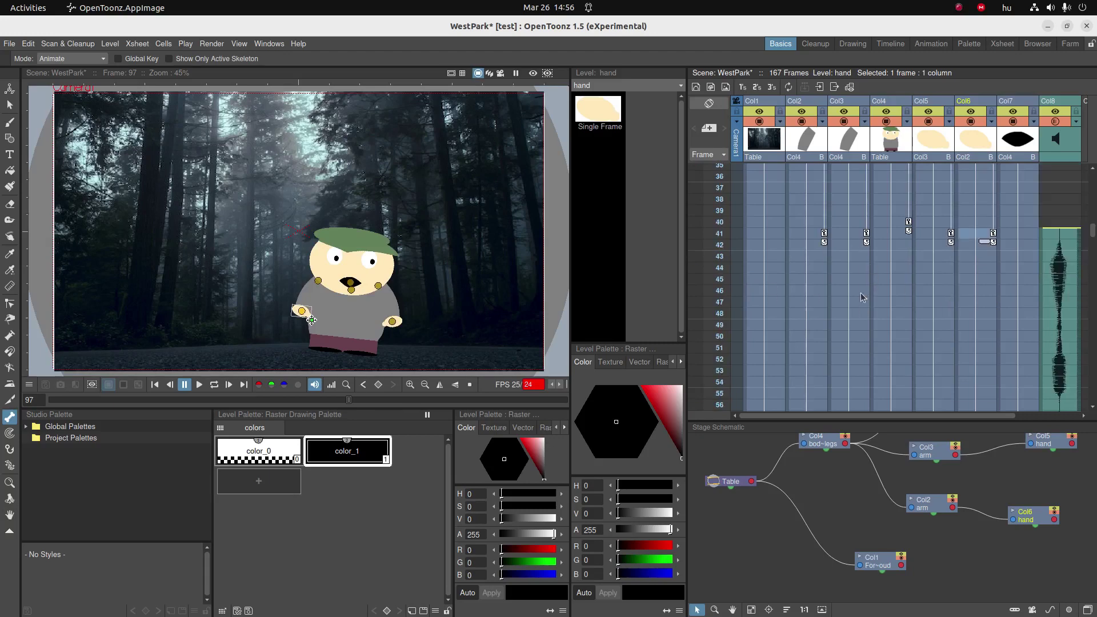
pyautogui.moveTo(700, 234)
pyautogui.mouseDown()
pyautogui.moveTo(697, 383)
pyautogui.moveTo(697, 372)
pyautogui.mouseUp()
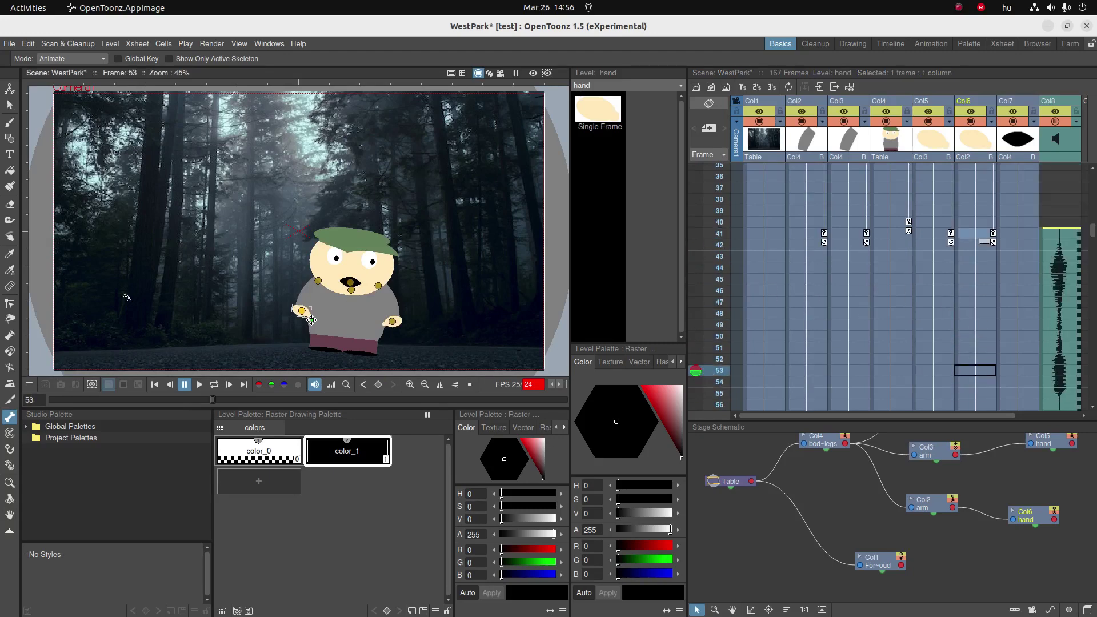
pyautogui.moveTo(300, 313); pyautogui.dragTo(291, 252)
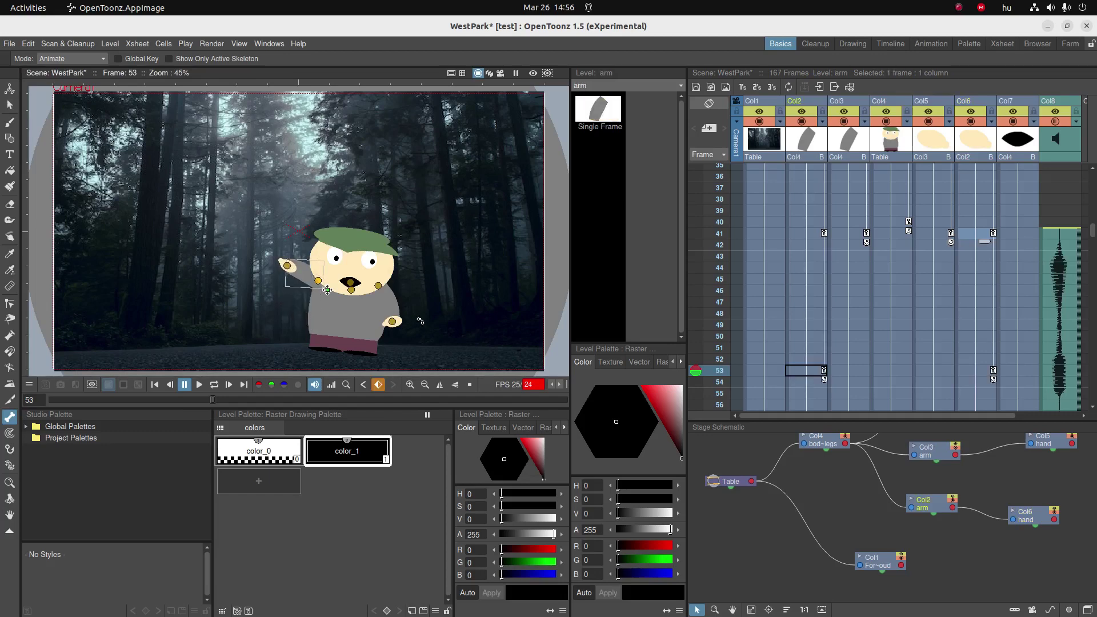
# Raise the Col3 arm at frame 53 and adjust its Col5 hand at the wrist.
pyautogui.moveTo(390, 309); pyautogui.dragTo(413, 251)
pyautogui.click(422, 278)
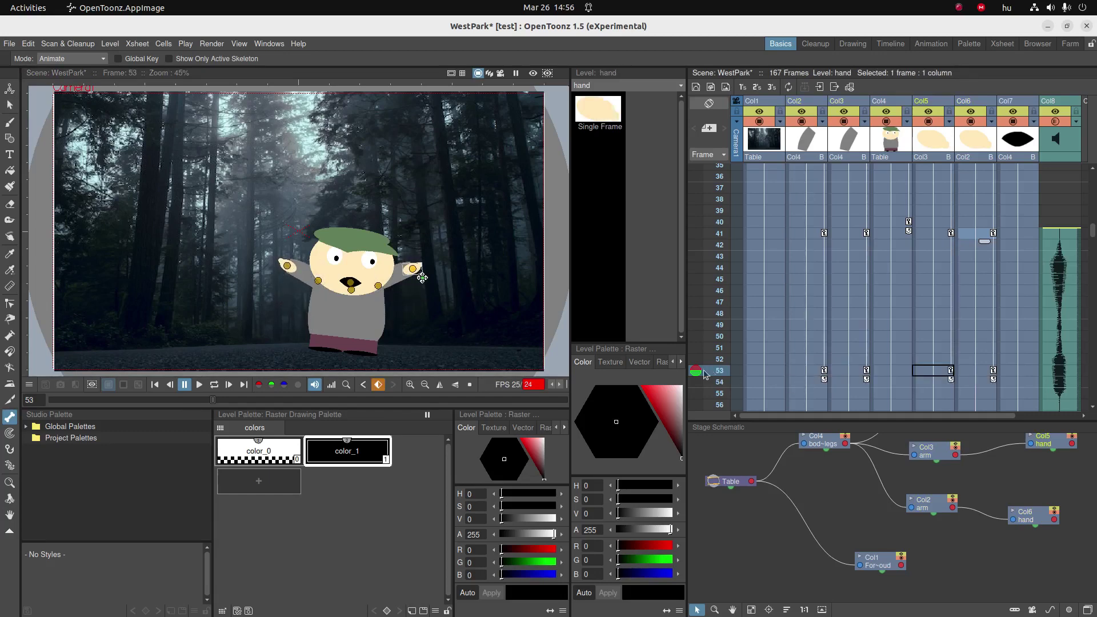
pyautogui.moveTo(708, 372)
pyautogui.mouseDown()
pyautogui.moveTo(699, 247)
pyautogui.moveTo(707, 370)
pyautogui.mouseUp()
# Pose frame 68 by rotating the Col3 arm and Col5 hand toward the head and lowering the Col2 arm with its Col6 hand.
pyautogui.scroll(-8, 723, 359)
pyautogui.click(930, 267)
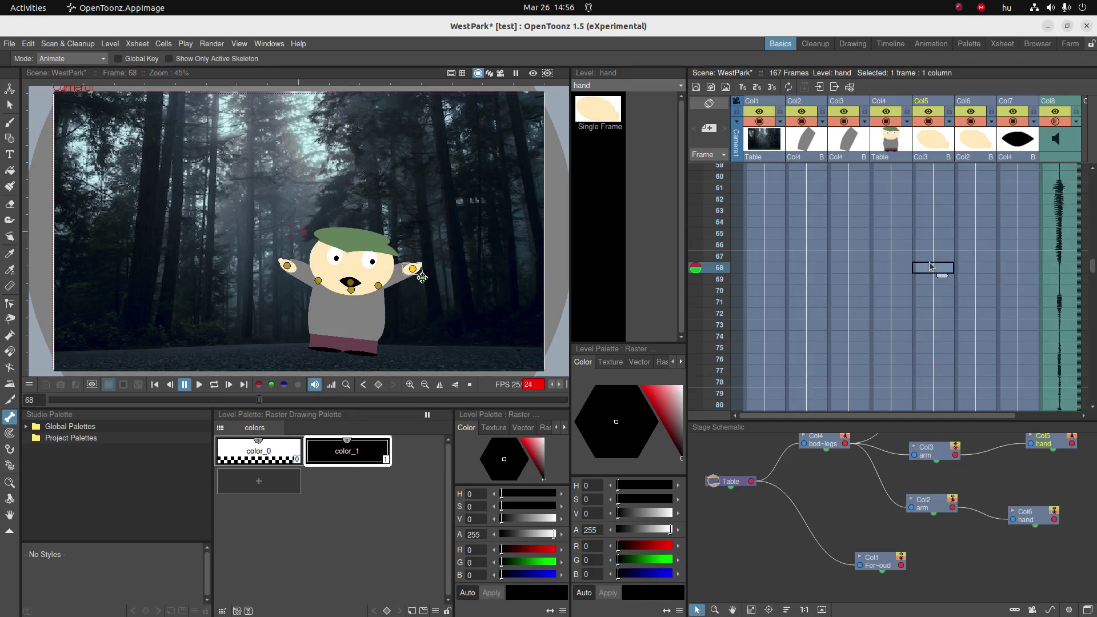
pyautogui.moveTo(414, 268)
pyautogui.mouseDown()
pyautogui.moveTo(414, 294)
pyautogui.moveTo(400, 272)
pyautogui.mouseUp()
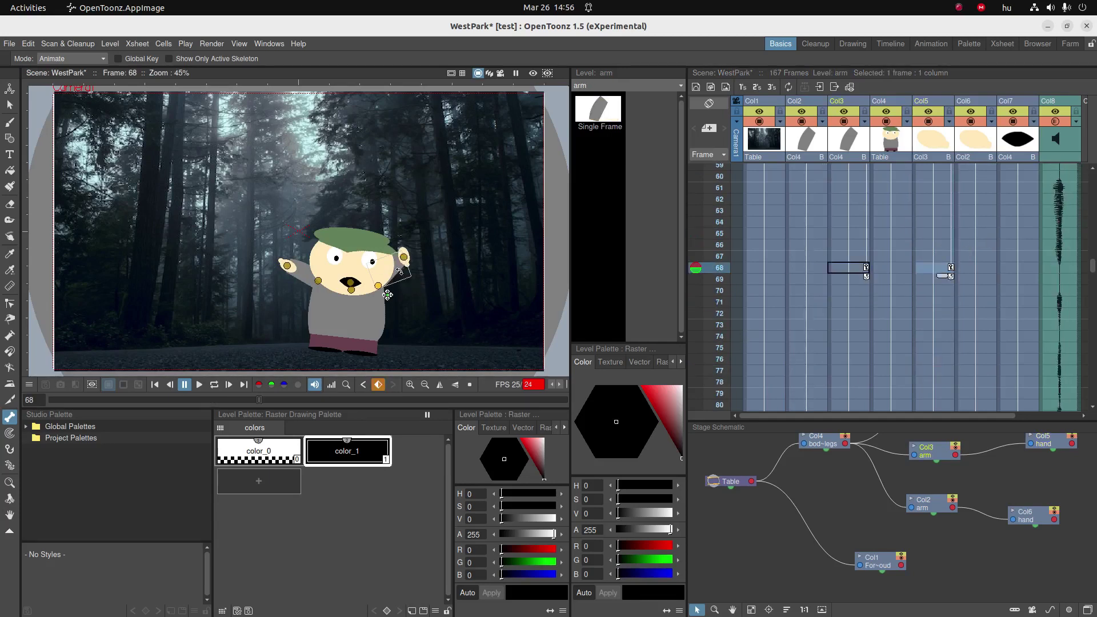
pyautogui.moveTo(288, 267); pyautogui.dragTo(301, 312)
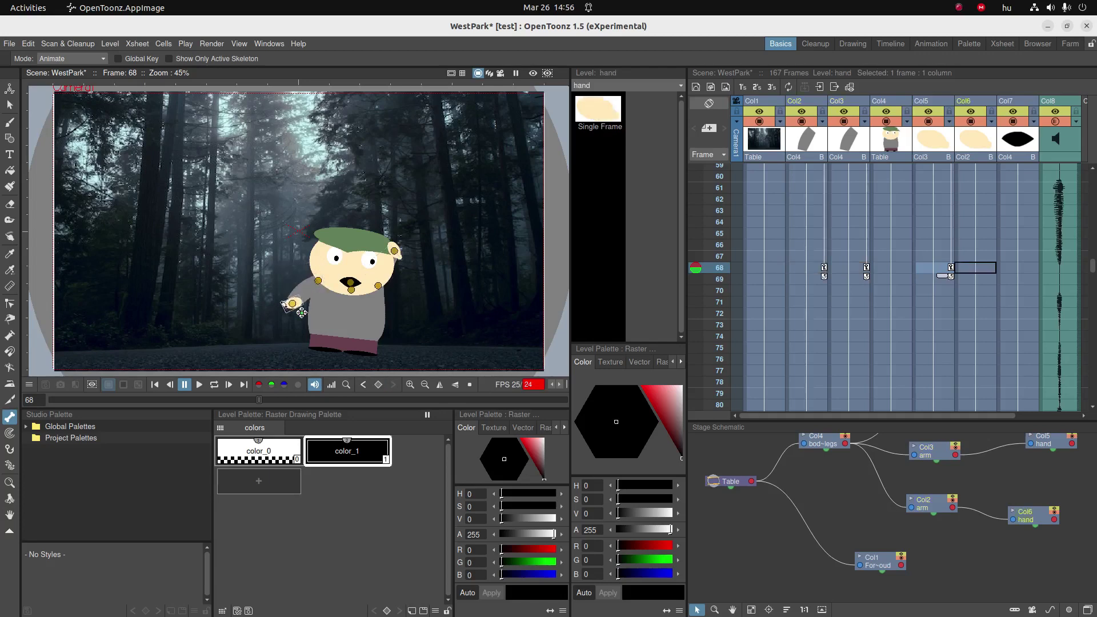
# Raise the Col2 arm at frame 75 and lower the Col3 arm at frame 79.
pyautogui.click(976, 313)
pyautogui.moveTo(697, 318); pyautogui.dragTo(696, 348)
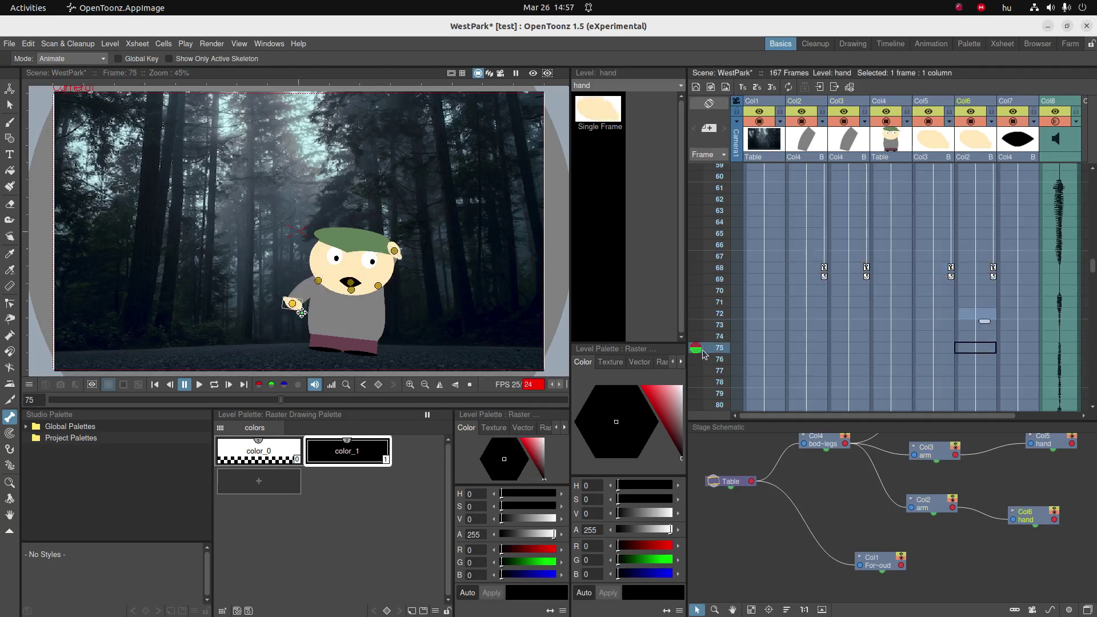
pyautogui.click(806, 347)
pyautogui.moveTo(295, 297); pyautogui.dragTo(300, 270)
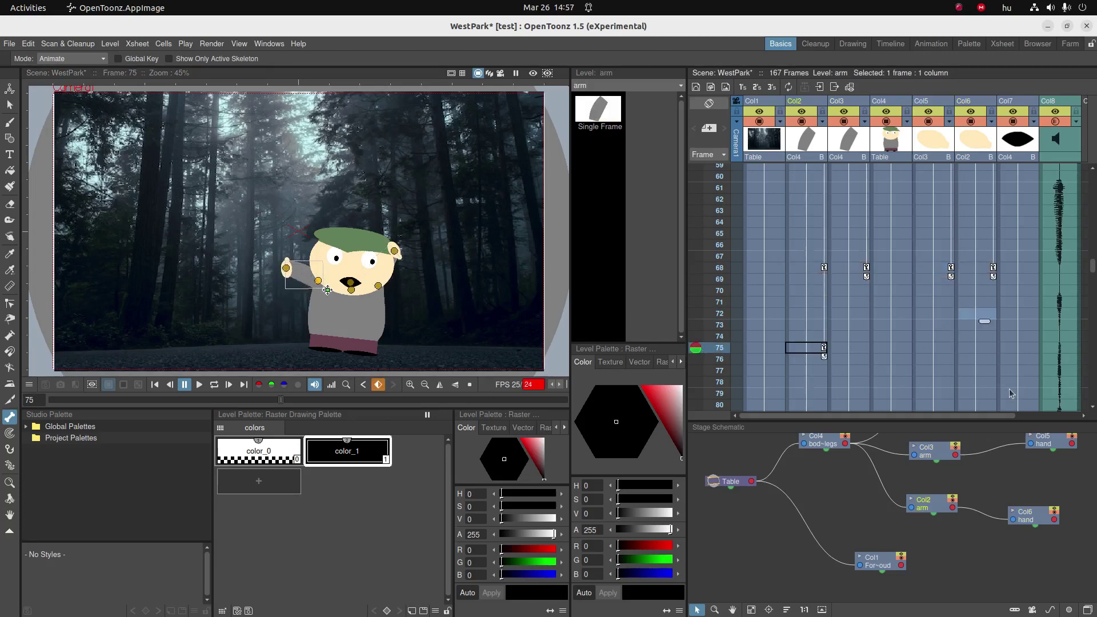
pyautogui.click(975, 393)
pyautogui.moveTo(398, 262); pyautogui.dragTo(418, 317)
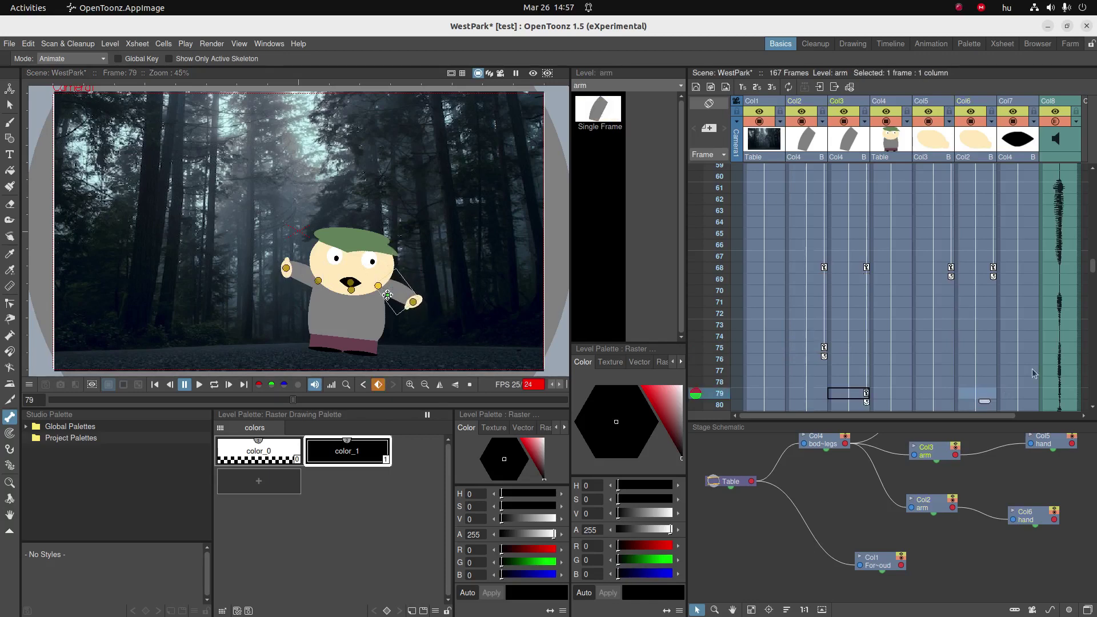
# Scrub back to frame 54 and play the arm animation with the sound.
pyautogui.scroll(-2, 990, 343)
pyautogui.moveTo(696, 259); pyautogui.dragTo(698, 159)
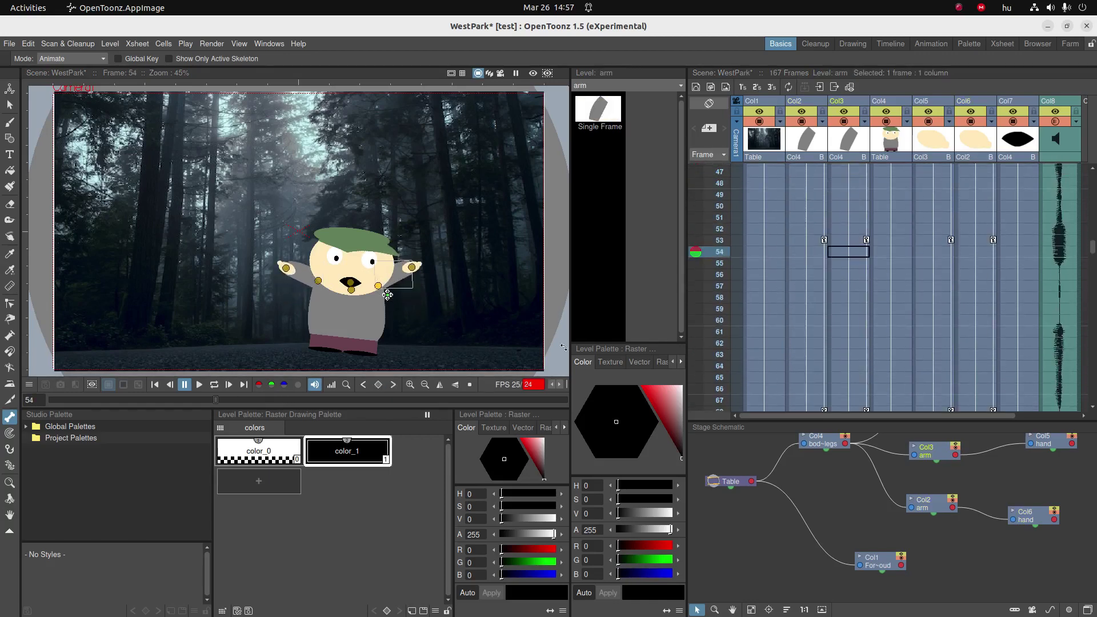
pyautogui.click(192, 384)
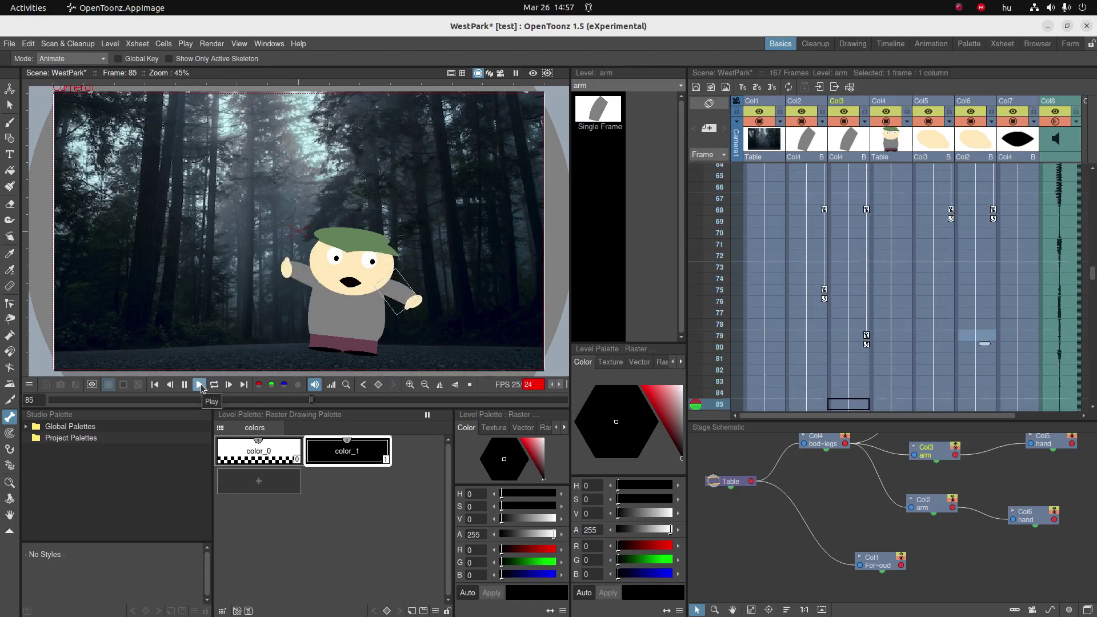
# Raise the Col3 arm at frames 128 and 79, and lower the Col2 arm slightly at frame 79.
pyautogui.scroll(10, 855, 304)
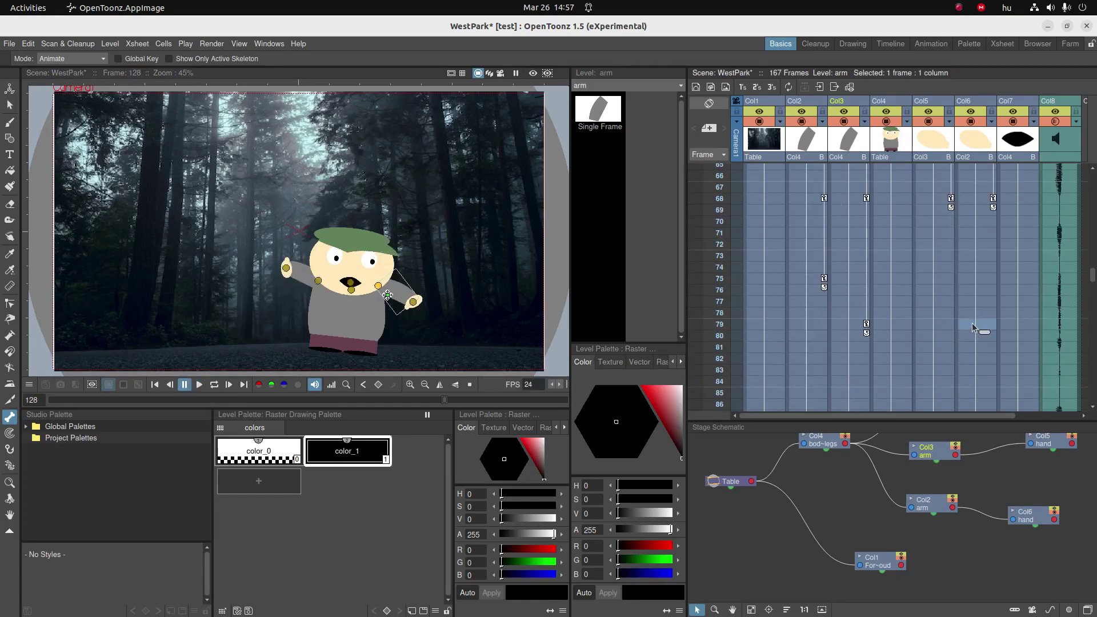
pyautogui.moveTo(410, 296); pyautogui.dragTo(407, 247)
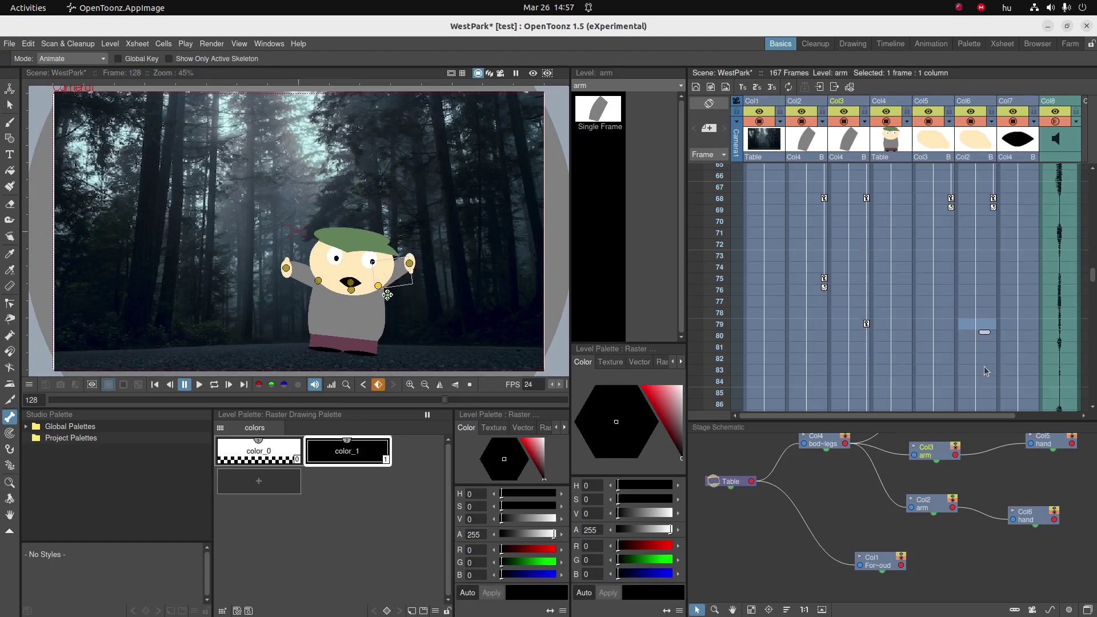
pyautogui.click(935, 324)
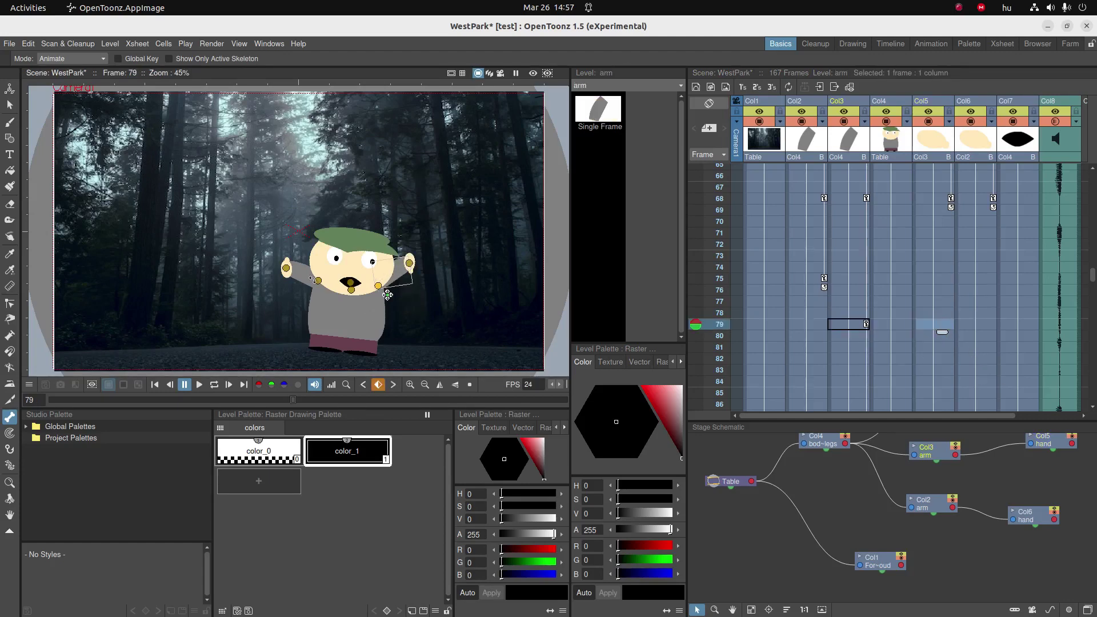
pyautogui.moveTo(302, 276)
pyautogui.mouseDown()
pyautogui.moveTo(305, 292)
pyautogui.moveTo(302, 266)
pyautogui.moveTo(300, 276)
pyautogui.mouseUp()
# Key the Col2 arm, the Col3 arm and a rotated Col5 hand at frame 84.
pyautogui.click(926, 383)
pyautogui.scroll(-1, 911, 383)
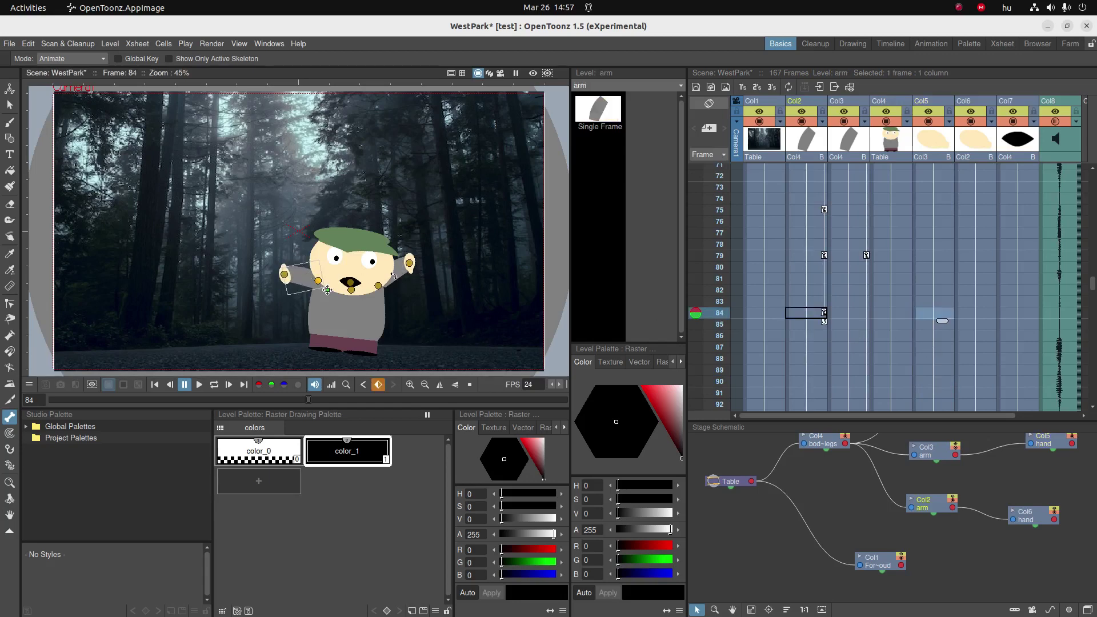
pyautogui.moveTo(384, 277)
pyautogui.mouseDown()
pyautogui.moveTo(404, 287)
pyautogui.moveTo(392, 309)
pyautogui.moveTo(406, 292)
pyautogui.moveTo(401, 269)
pyautogui.mouseUp()
pyautogui.hotkey('ctrl', 'z')
pyautogui.click(407, 270)
# Key the Col3 arm at frame 101 and raise the Col2 arm at frame 97.
pyautogui.scroll(-4, 948, 387)
pyautogui.click(934, 368)
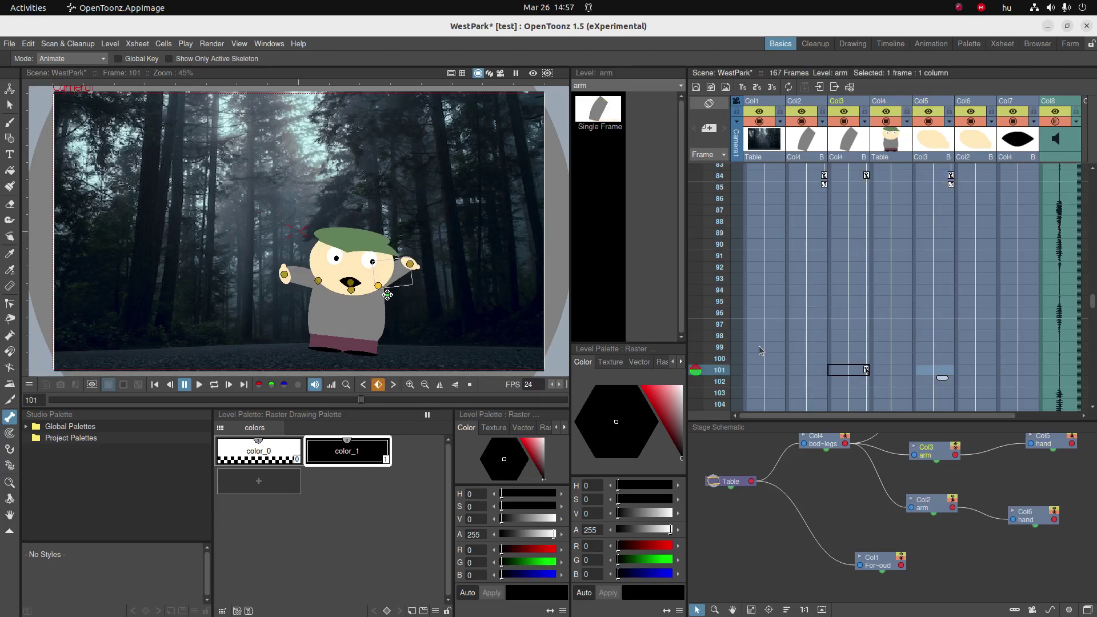
pyautogui.click(812, 324)
# Lower the Col2 and Col3 arms at frame 114.
pyautogui.scroll(-6, 836, 312)
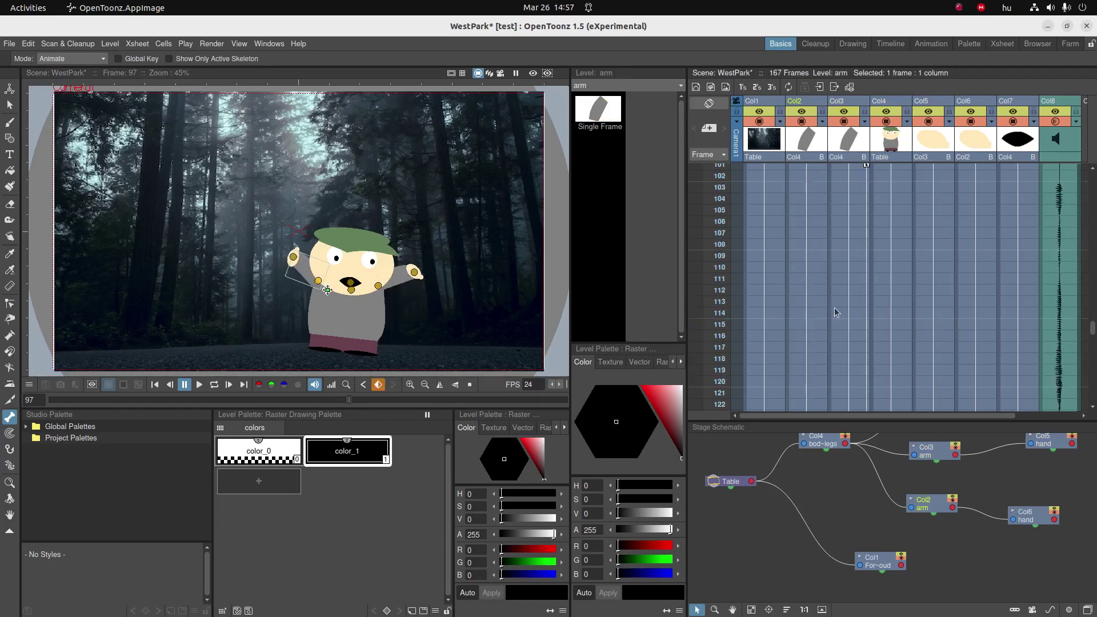
pyautogui.click(806, 312)
pyautogui.moveTo(394, 322); pyautogui.dragTo(413, 306)
# Pose frame 123 with the Col3 arm lowered and the Col2 arm half lowered at the body's side.
pyautogui.scroll(-4, 831, 382)
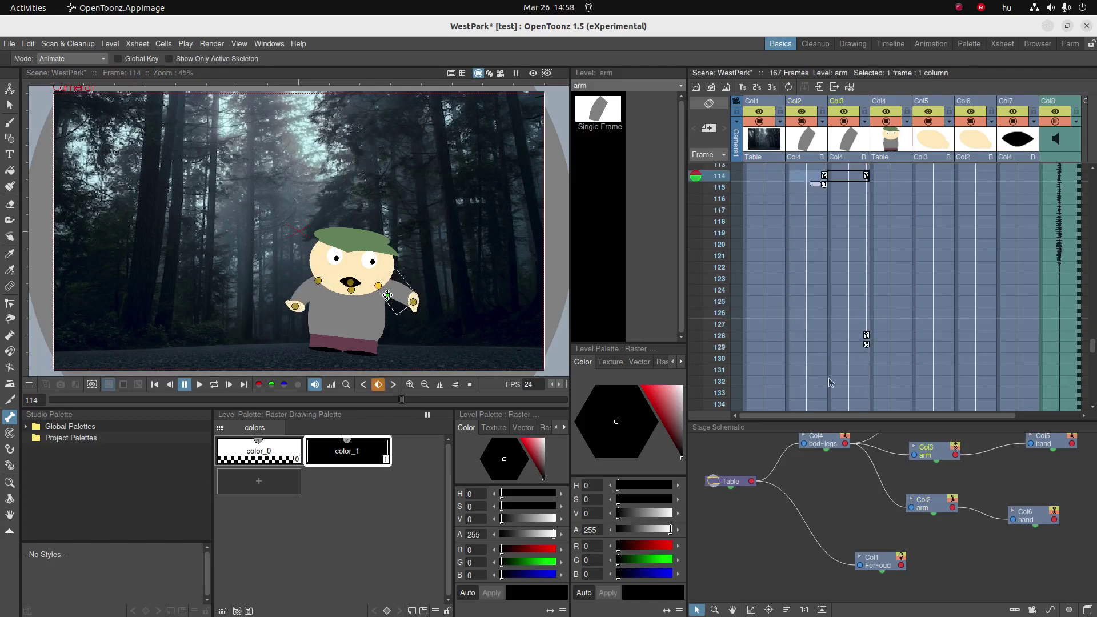
pyautogui.scroll(2, 828, 366)
pyautogui.click(815, 347)
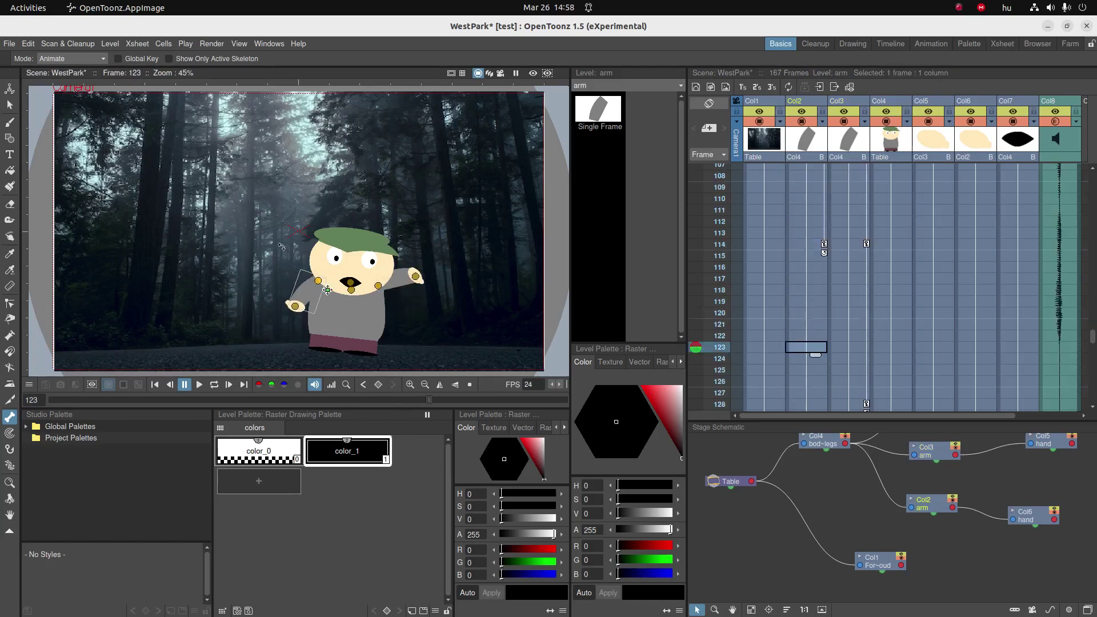
pyautogui.moveTo(327, 290); pyautogui.dragTo(314, 295)
pyautogui.click(423, 285)
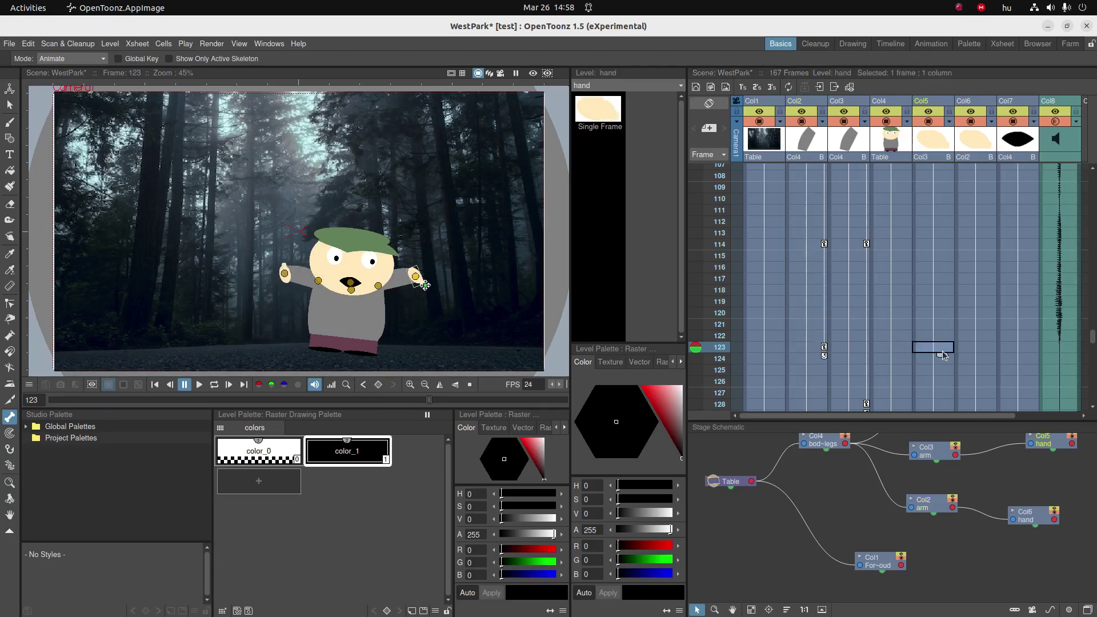
pyautogui.moveTo(399, 284); pyautogui.dragTo(392, 300)
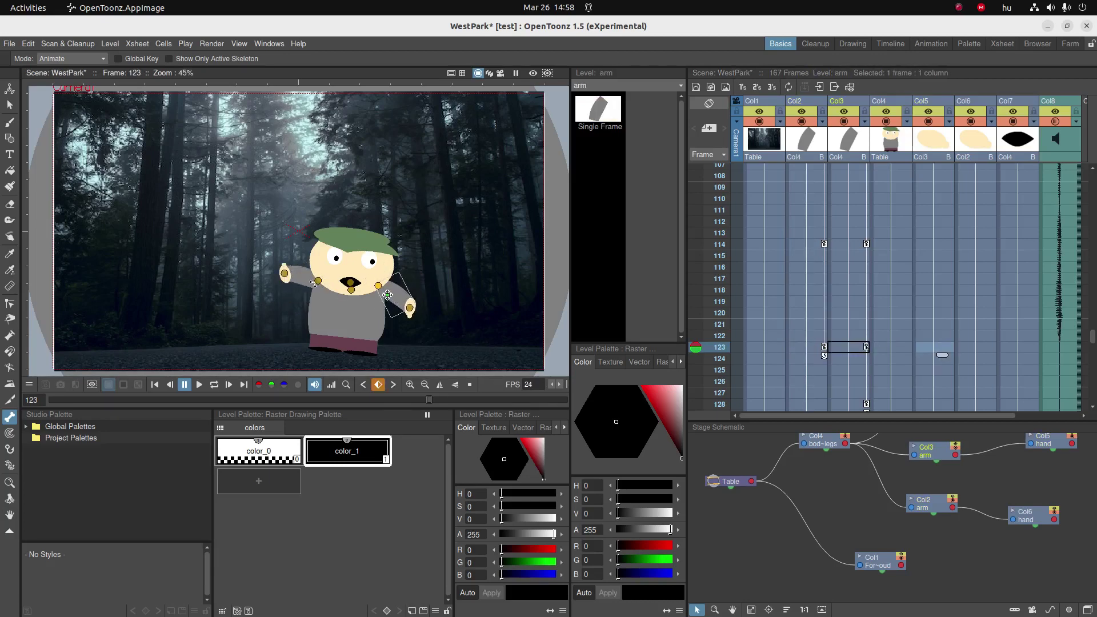
pyautogui.moveTo(303, 284); pyautogui.dragTo(308, 298)
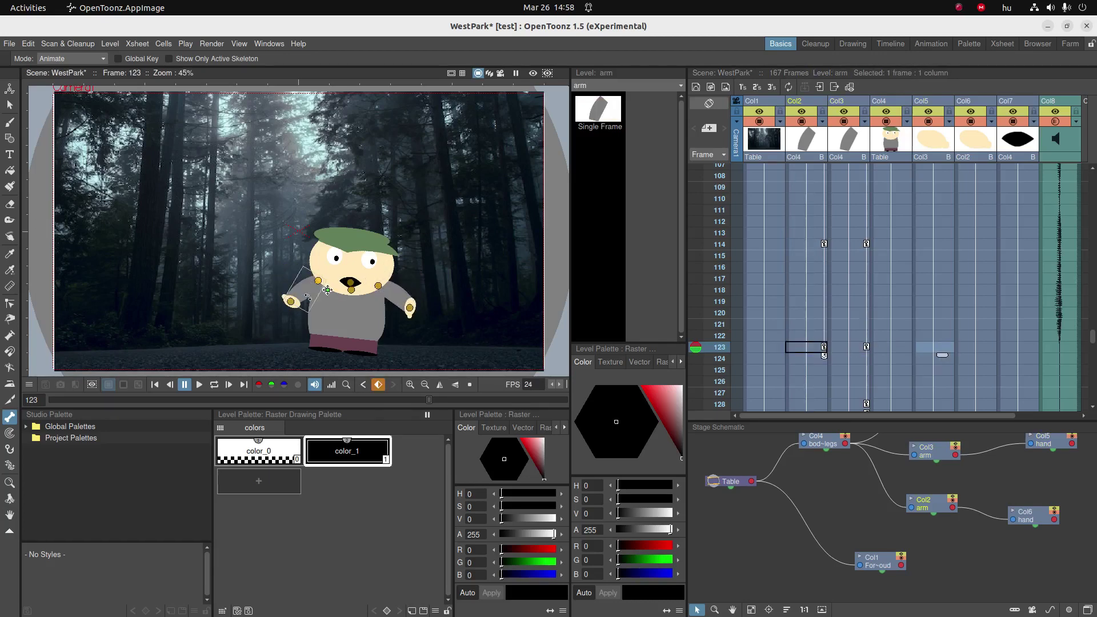
# Bring both arms down to a resting pose at frame 128 and rotate the Col5 and Col6 hands to match.
pyautogui.click(848, 336)
pyautogui.moveTo(392, 308); pyautogui.dragTo(384, 312)
pyautogui.moveTo(298, 291)
pyautogui.mouseDown()
pyautogui.moveTo(285, 318)
pyautogui.moveTo(299, 309)
pyautogui.mouseUp()
pyautogui.moveTo(388, 331); pyautogui.dragTo(376, 323)
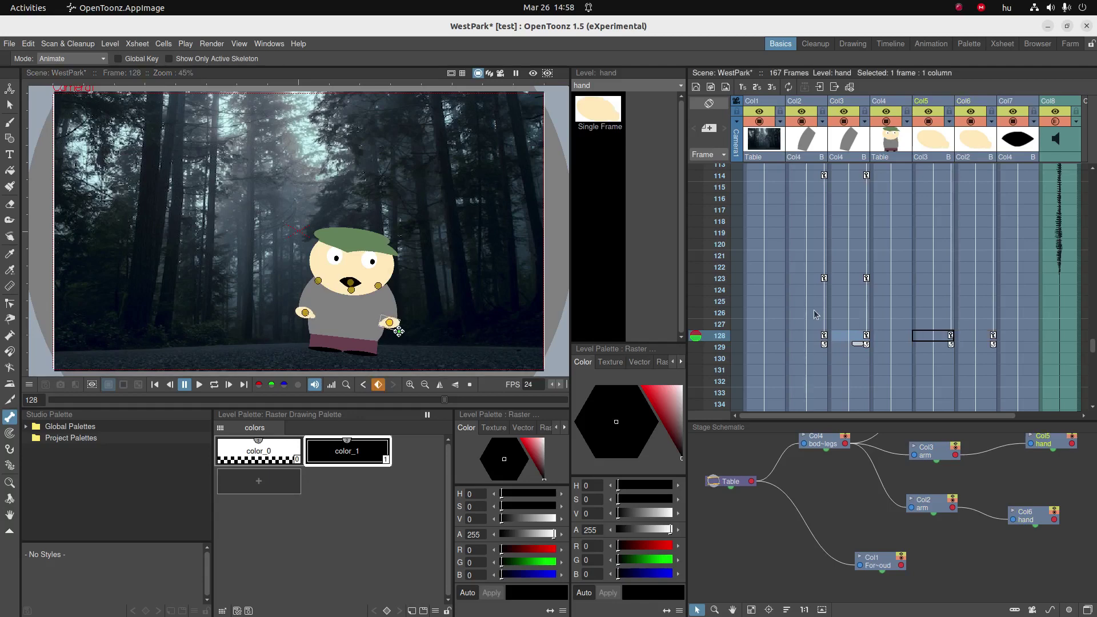
# Play the whole animation with the sound from the first frame.
pyautogui.click(155, 384)
pyautogui.click(199, 384)
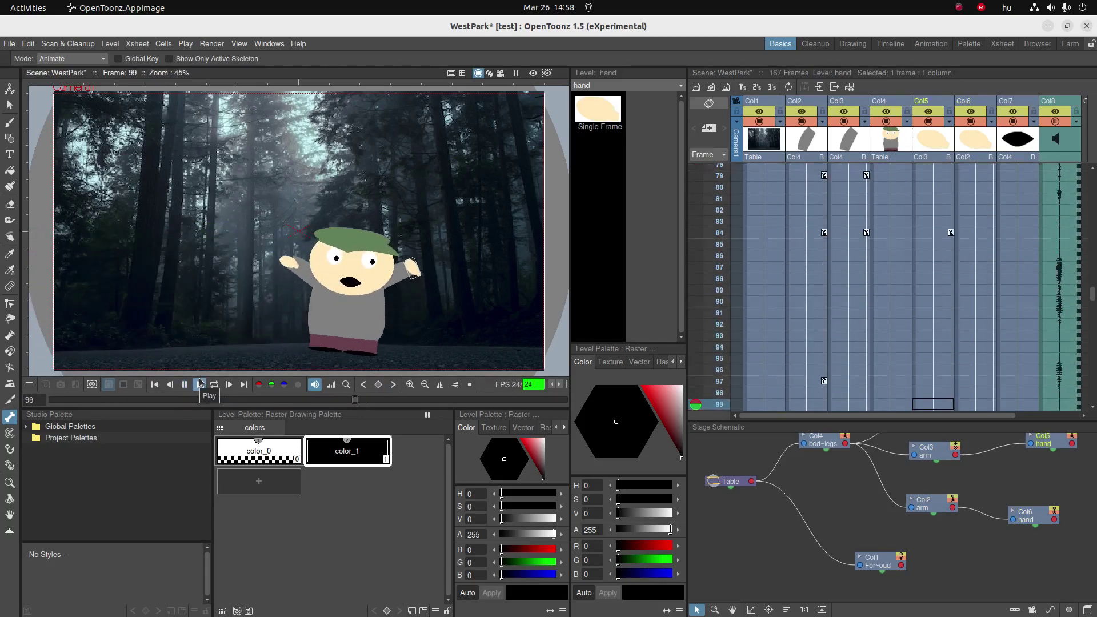
pyautogui.click(187, 384)
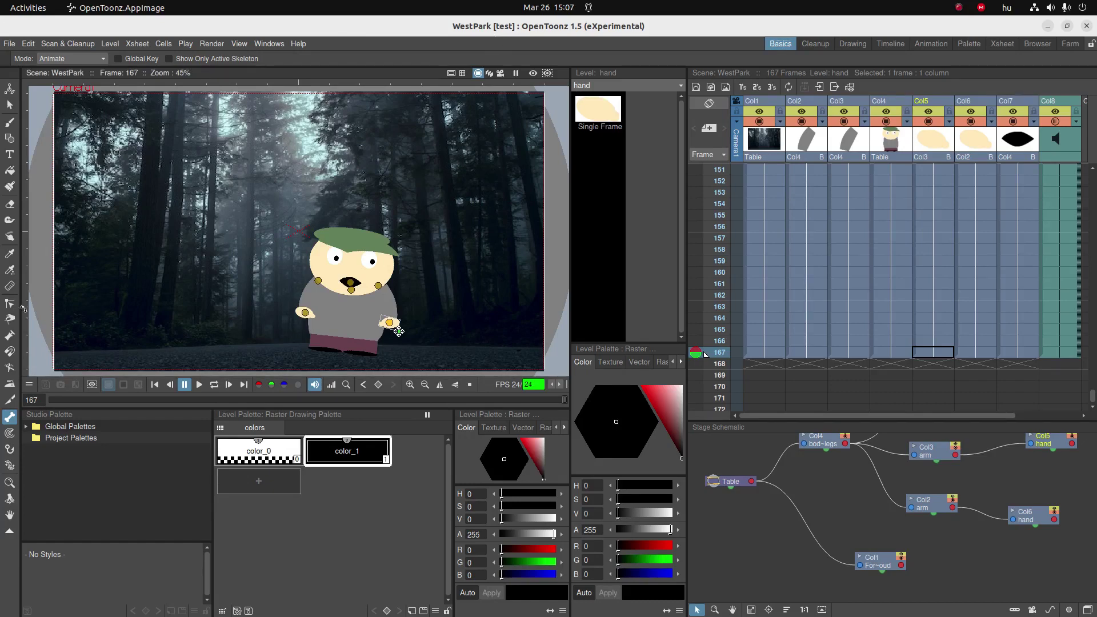
# Activate the Plastic tool in Build Skeleton mode.
pyautogui.click(10, 471)
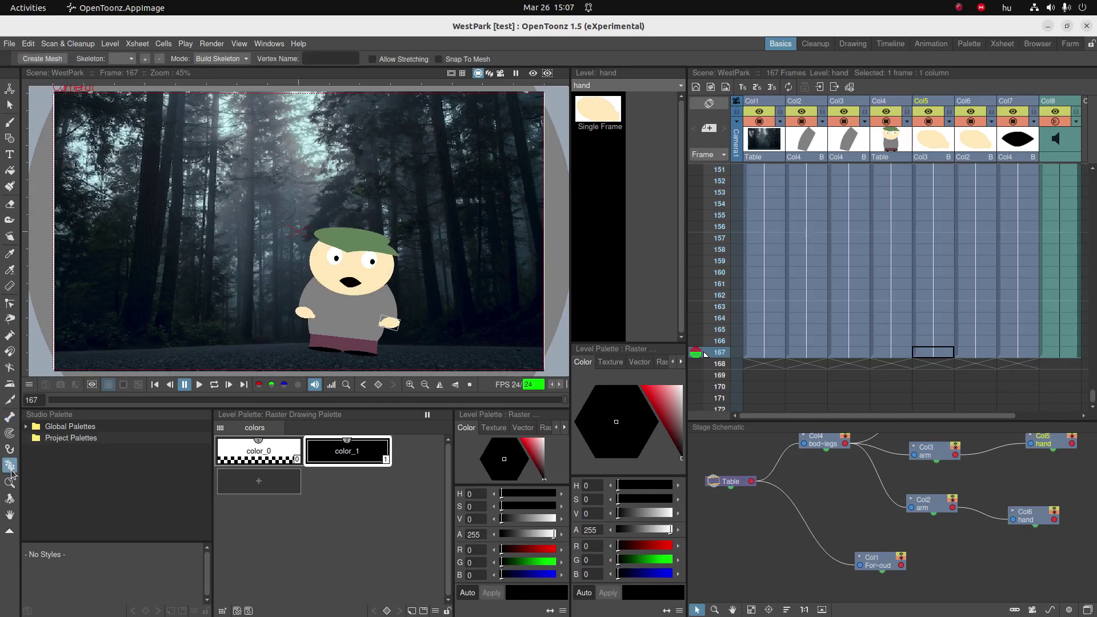